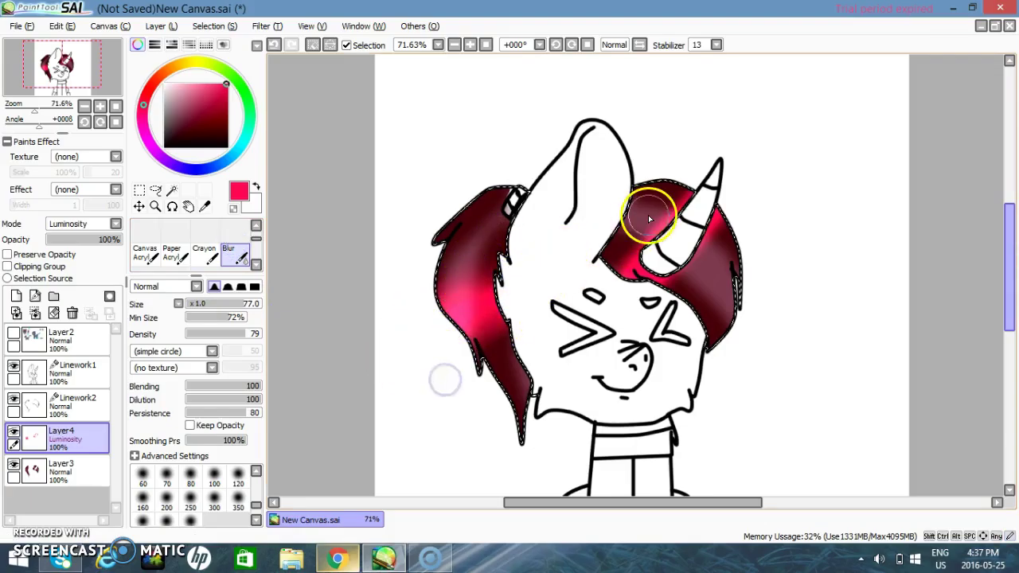
- Finish blurring the highlight on the bangs and add a new layer in Shade mode above Layer4
mouse_move(761, 141)
left_mouse_down()
mouse_move(667, 333)
mouse_move(760, 162)
mouse_move(728, 180)
left_mouse_up()
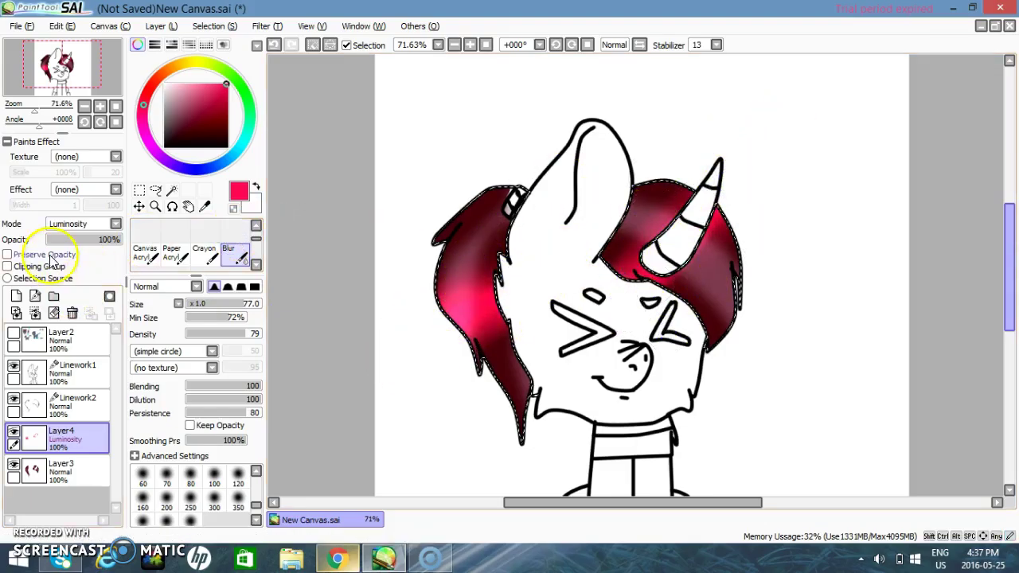
left_click(16, 295)
left_click(117, 224)
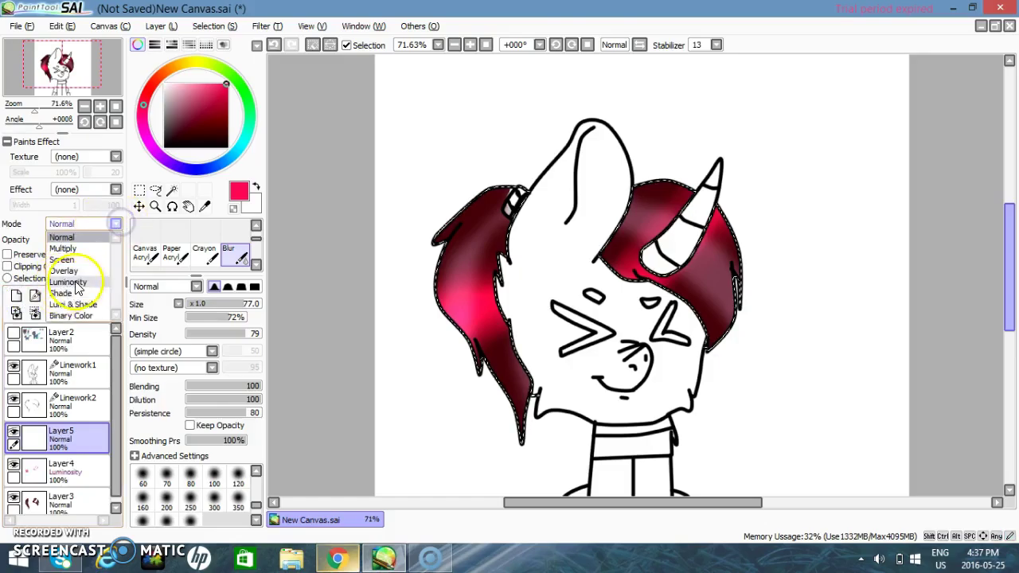
left_click(71, 303)
left_click(114, 226)
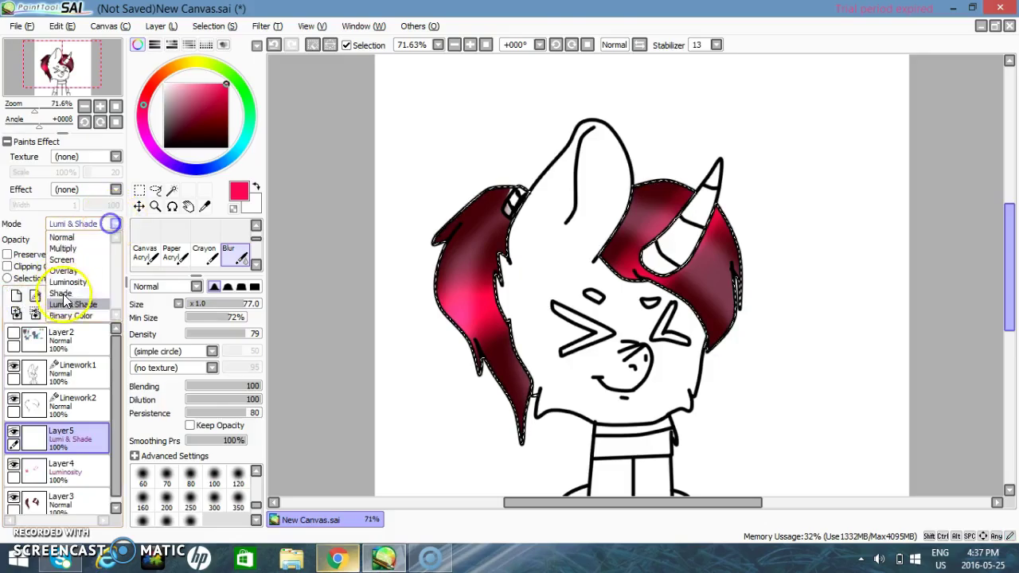
left_click(64, 292)
- Paint dark red Crayon shadows on the upper part of the ponytail and on the bangs beside the ear
left_click(206, 125)
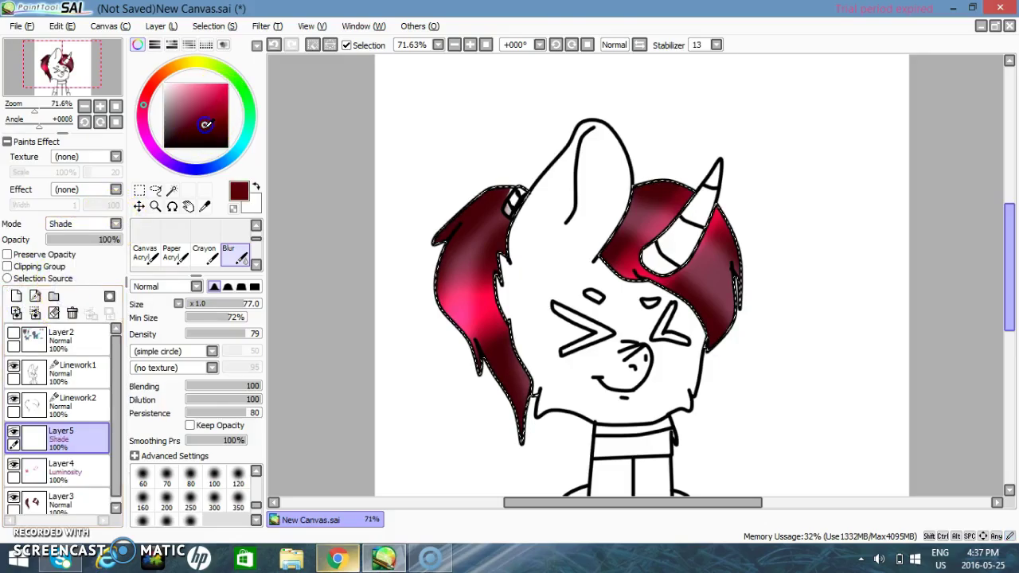
left_click(205, 253)
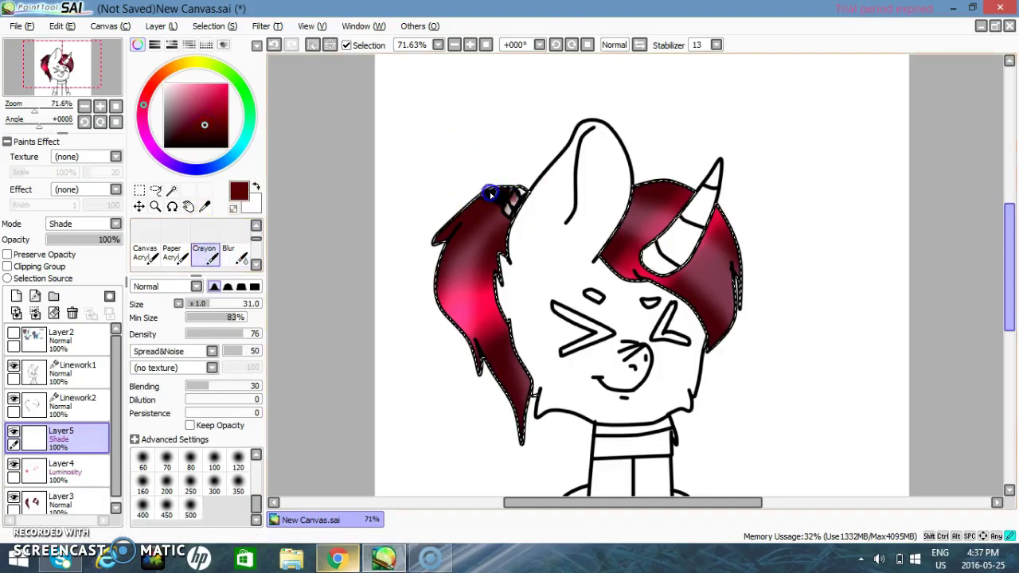
left_click_drag(480, 197, 535, 204)
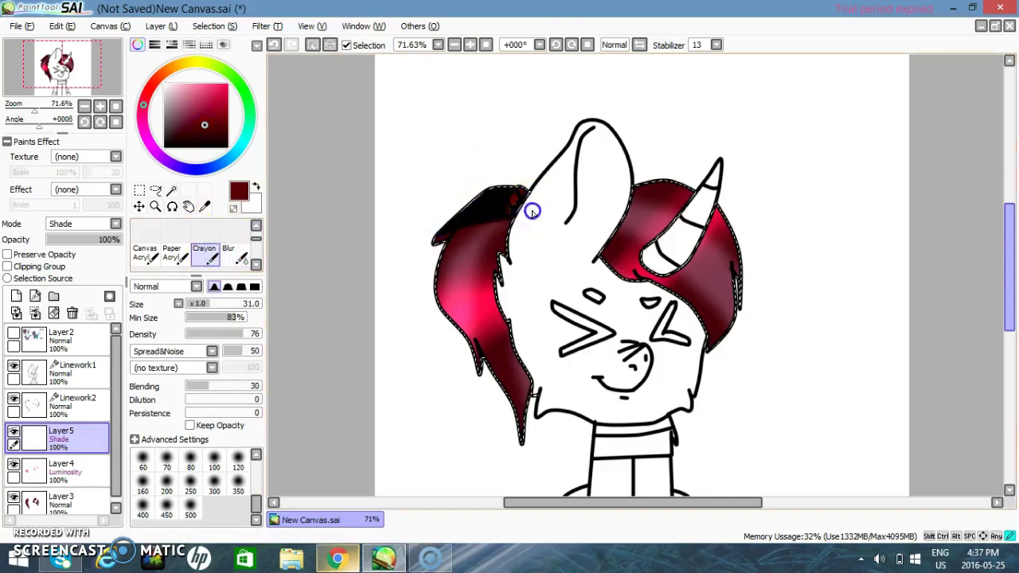
mouse_move(641, 221)
left_mouse_down()
mouse_move(659, 177)
mouse_move(658, 193)
left_mouse_up()
left_click_drag(604, 259, 620, 238)
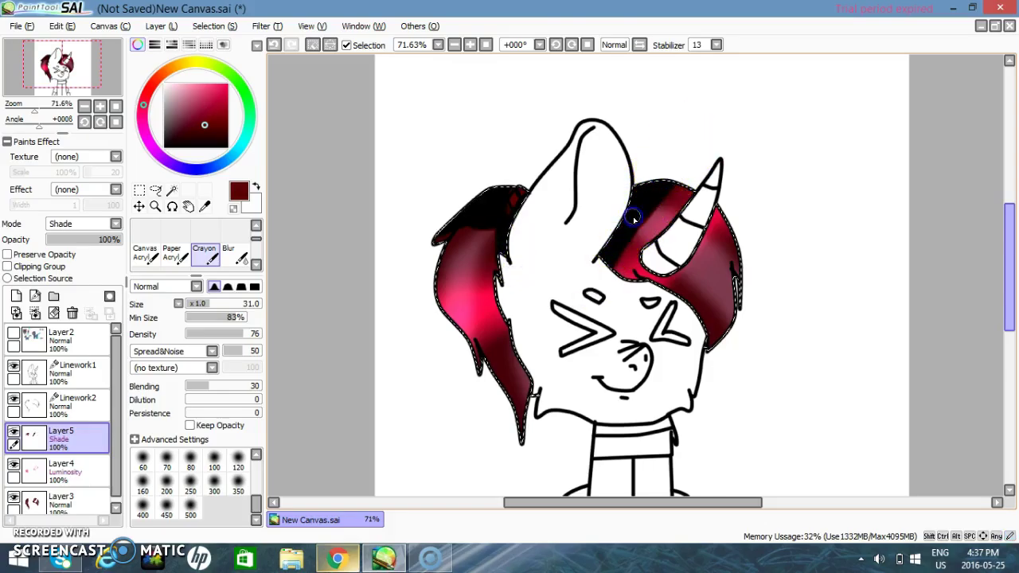
- Soften the dark shadows on the bangs and the ponytail with the Blur brush
left_click(229, 253)
mouse_move(573, 275)
left_mouse_down()
mouse_move(586, 281)
mouse_move(661, 228)
mouse_move(660, 278)
mouse_move(593, 255)
left_mouse_up()
mouse_move(441, 246)
left_mouse_down()
mouse_move(475, 211)
mouse_move(521, 218)
left_mouse_up()
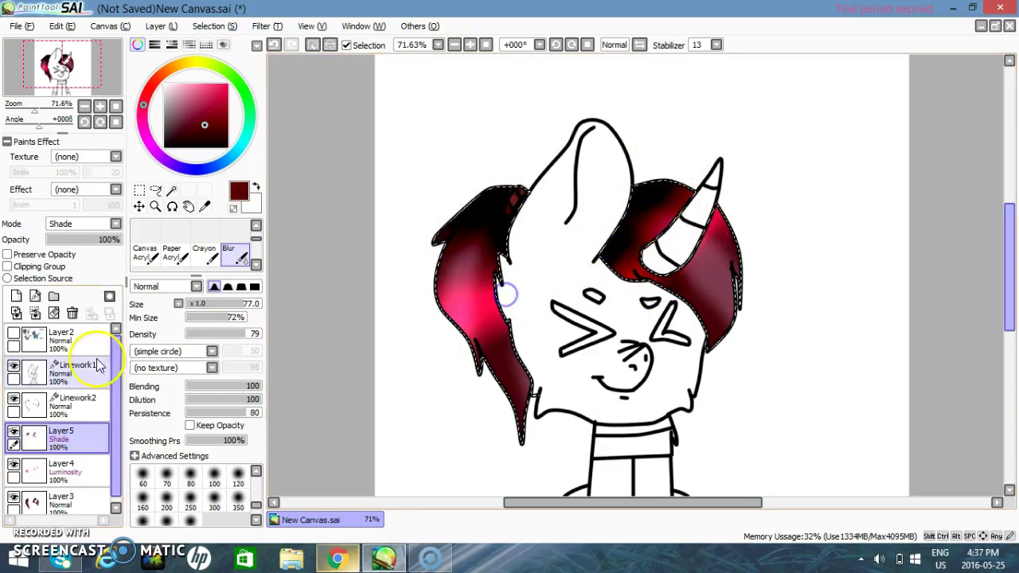
- Hide the hair colour layers Layer5, Layer4 and Layer3 so only the linework shows, and switch to the Magic Wand
left_click(13, 464)
left_click(14, 496)
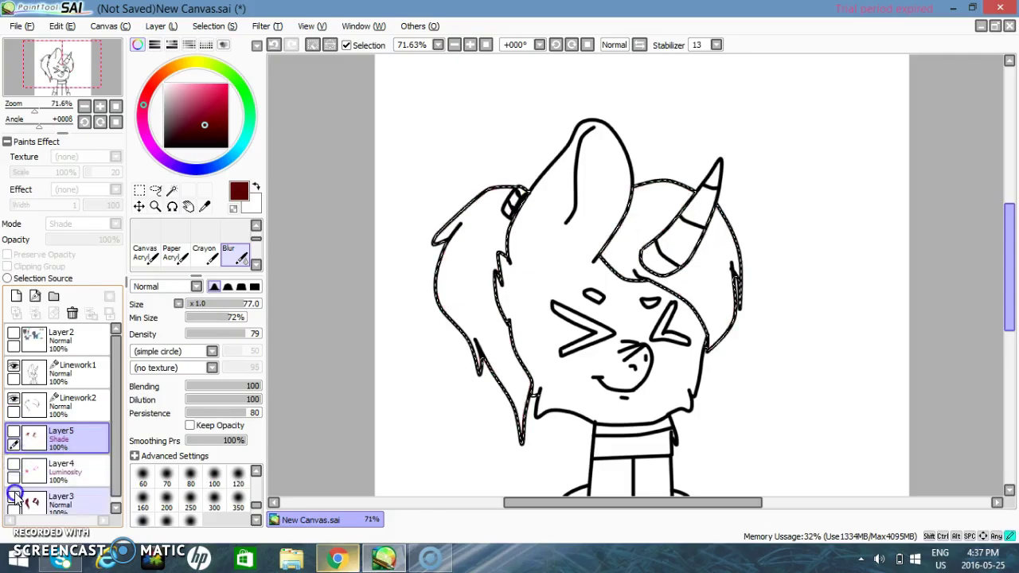
double_click(171, 189)
left_click(500, 249)
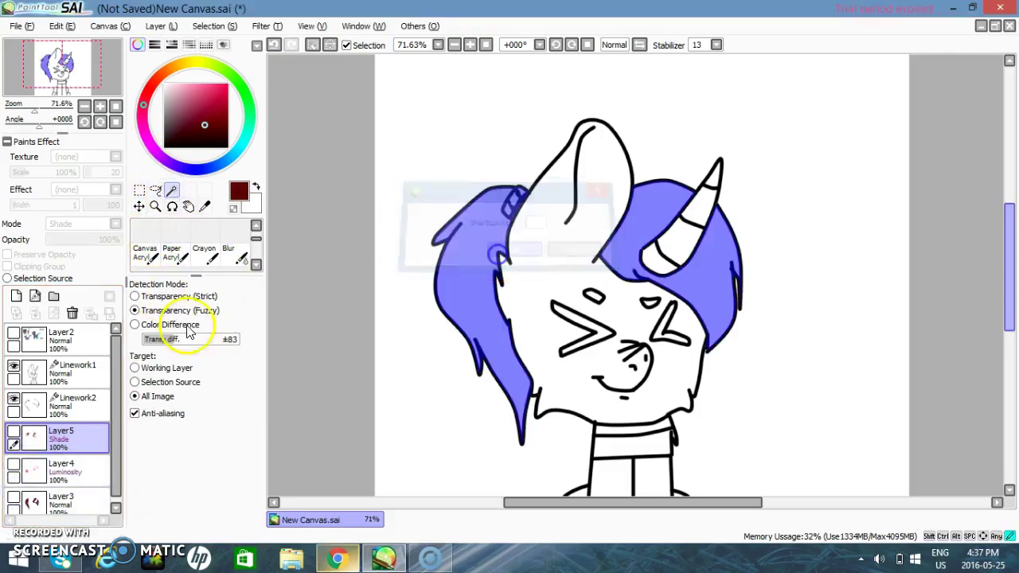
left_click(389, 134)
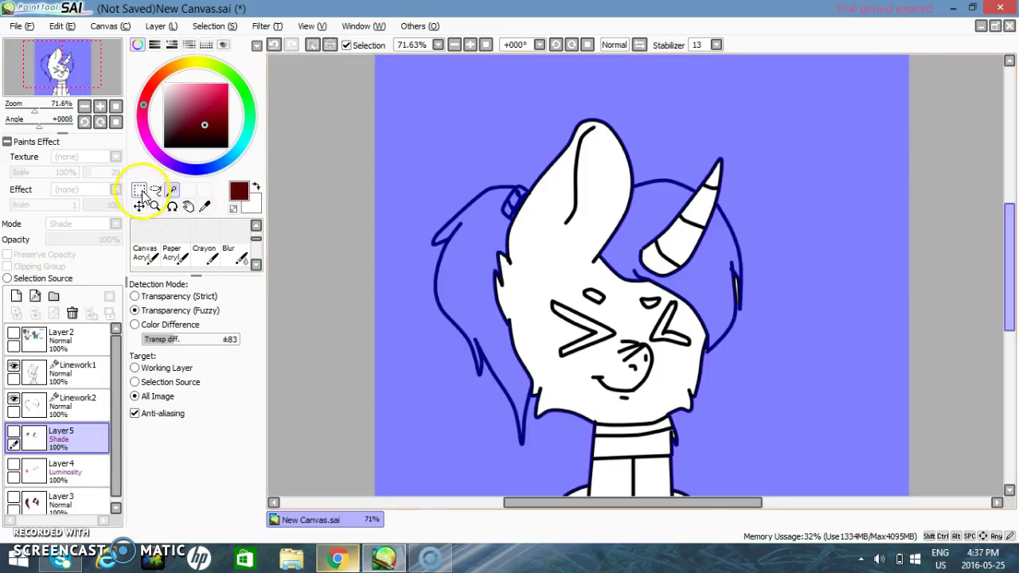
left_click(140, 207)
left_click(143, 190)
left_click(421, 155)
left_click(172, 194)
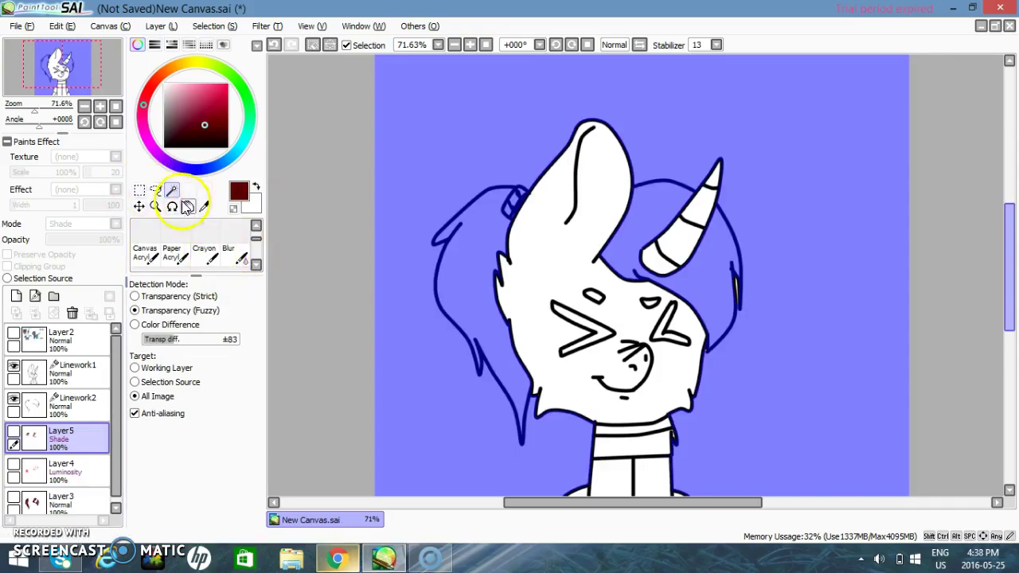
left_click(140, 189)
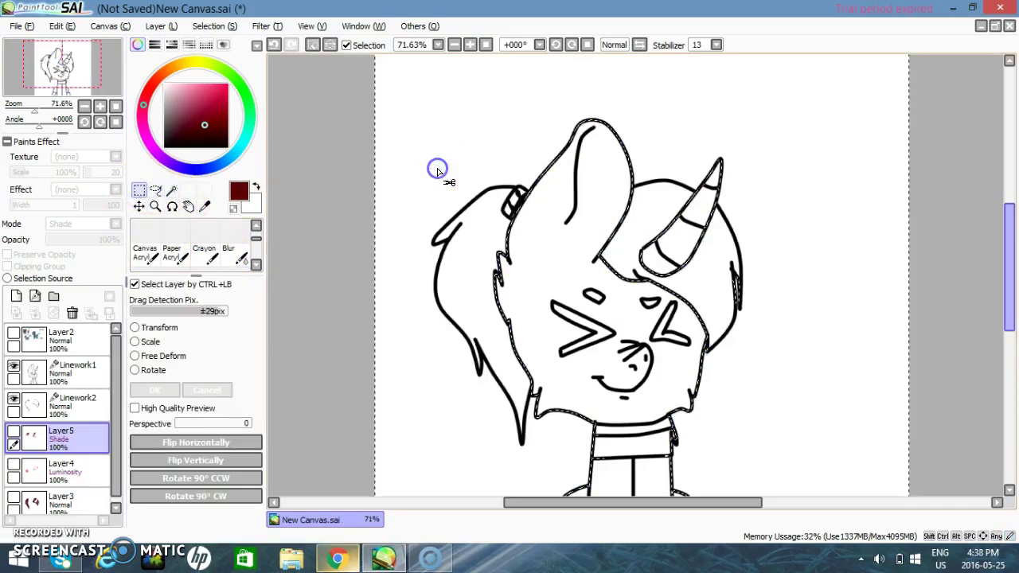
- Show the reference sheet on Layer2, sample the blue body colour from the character, and hide the sheet again
left_click(60, 340)
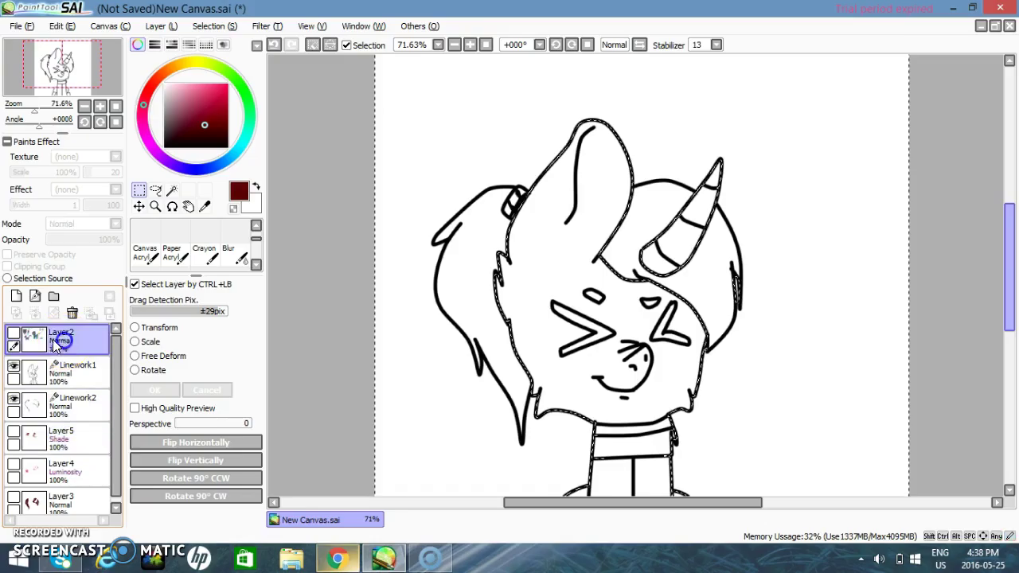
left_click(15, 336)
left_click(190, 206)
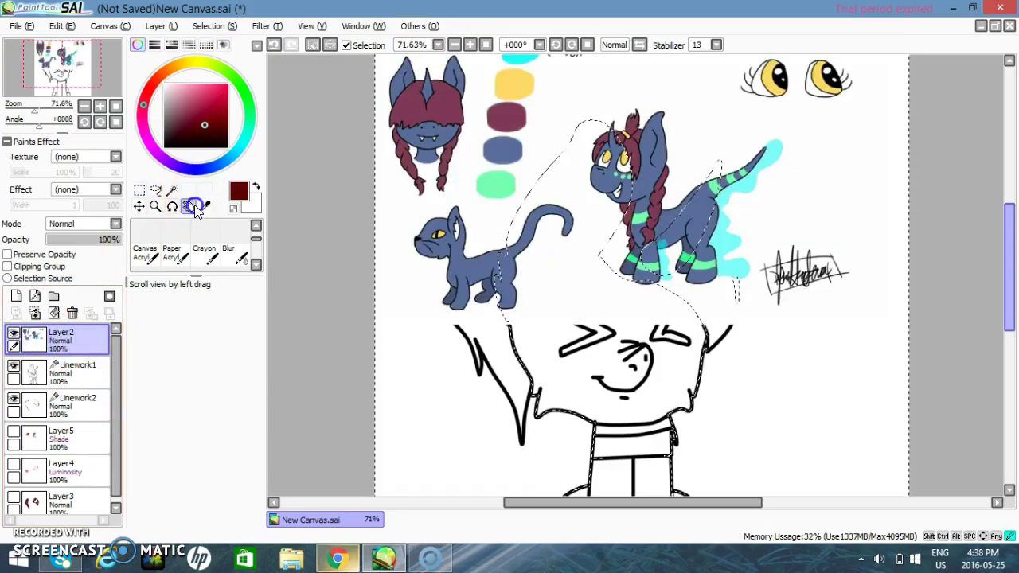
left_click(206, 207)
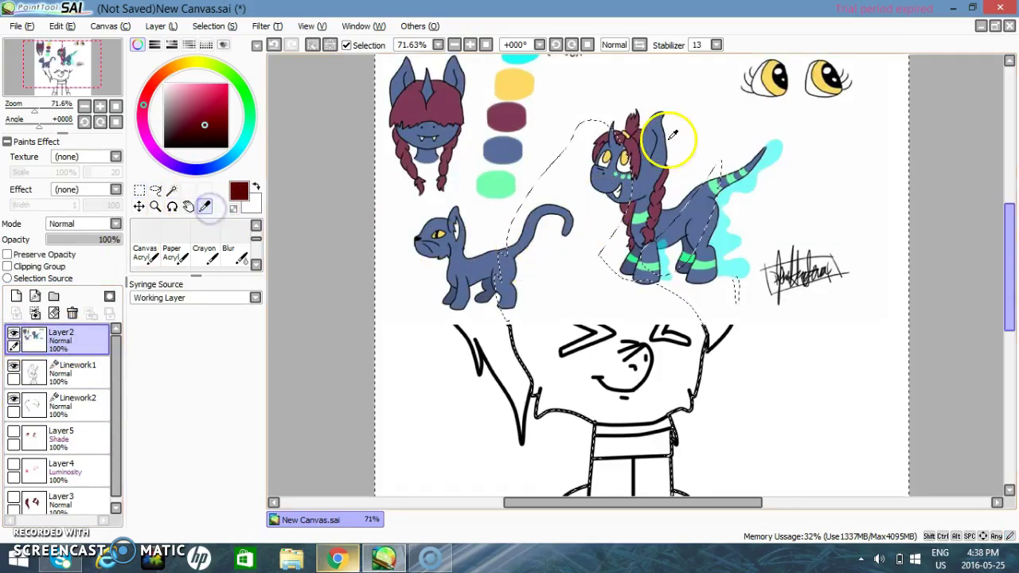
left_click(656, 175)
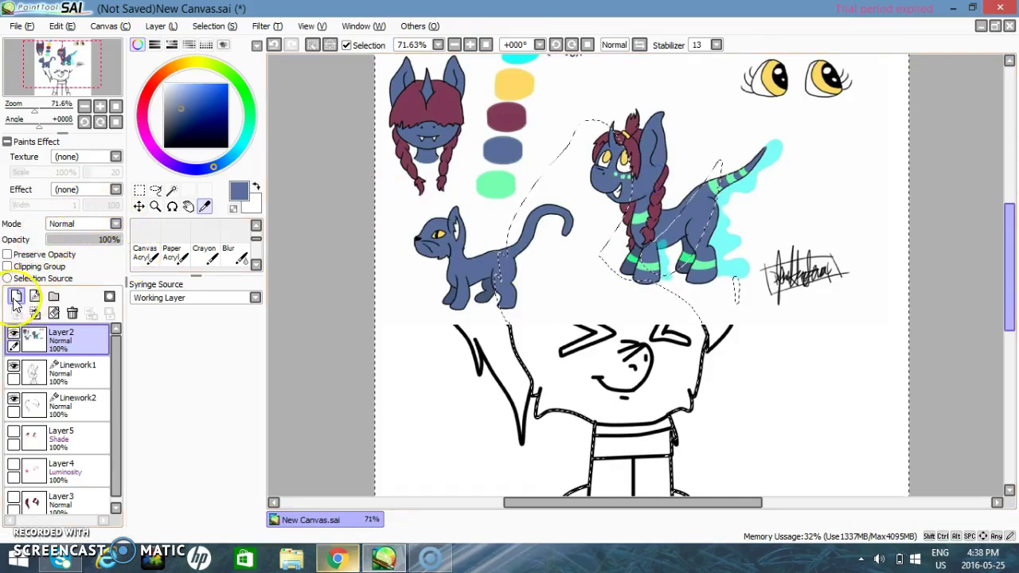
left_click(14, 336)
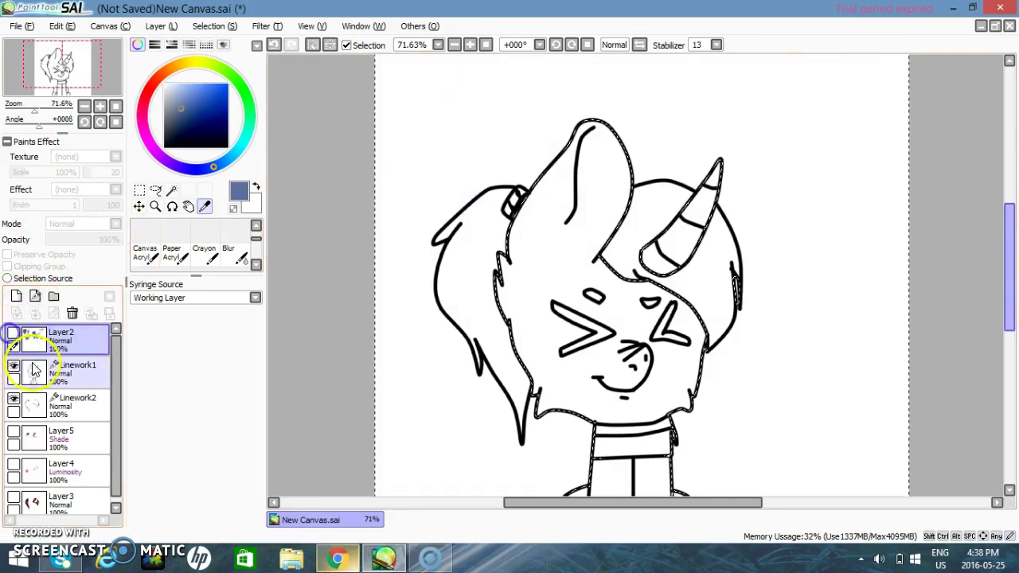
- Clear the selection and add a new empty layer between Linework1 and Linework2
left_click(140, 190)
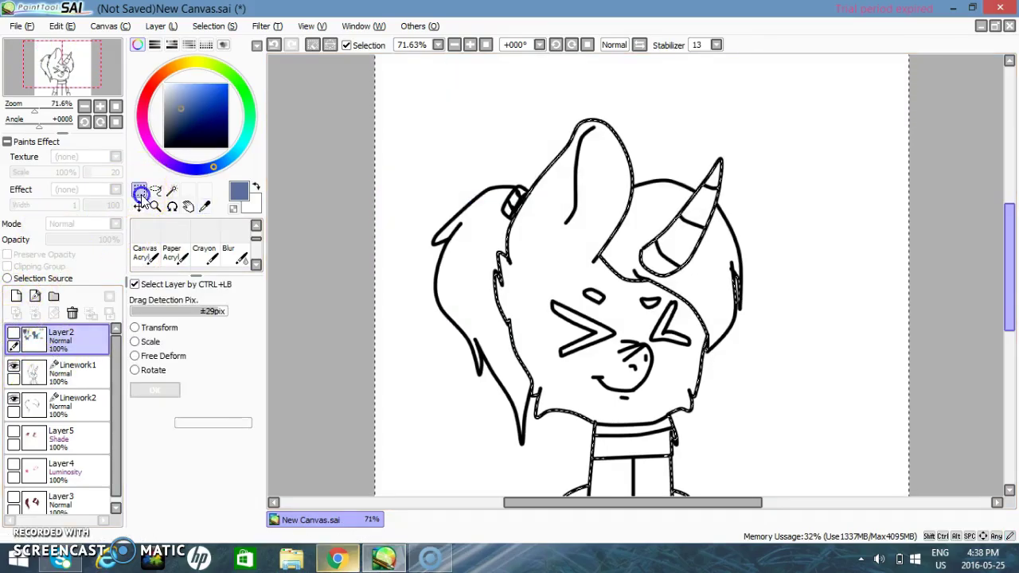
left_click(15, 296)
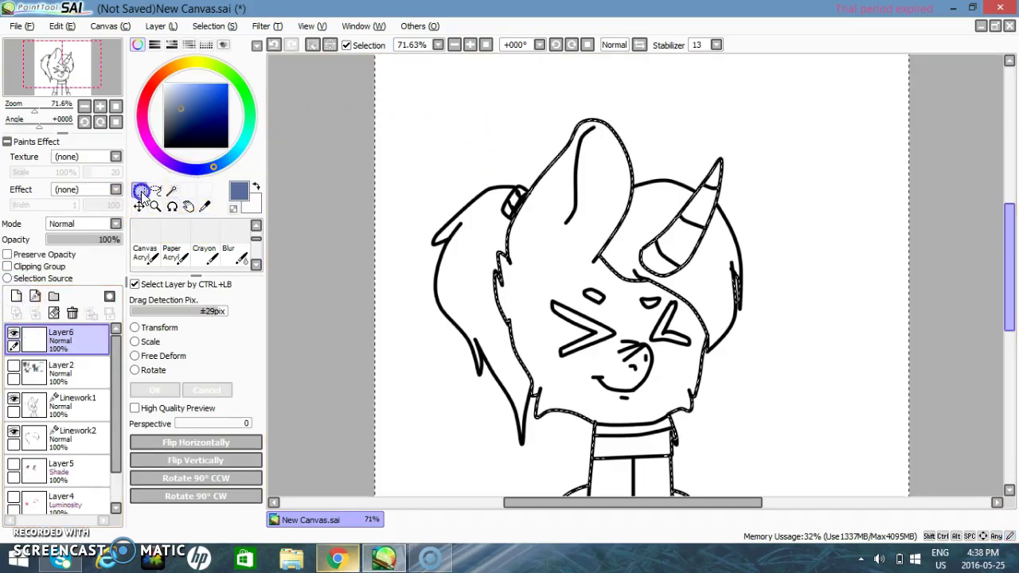
left_click(68, 410)
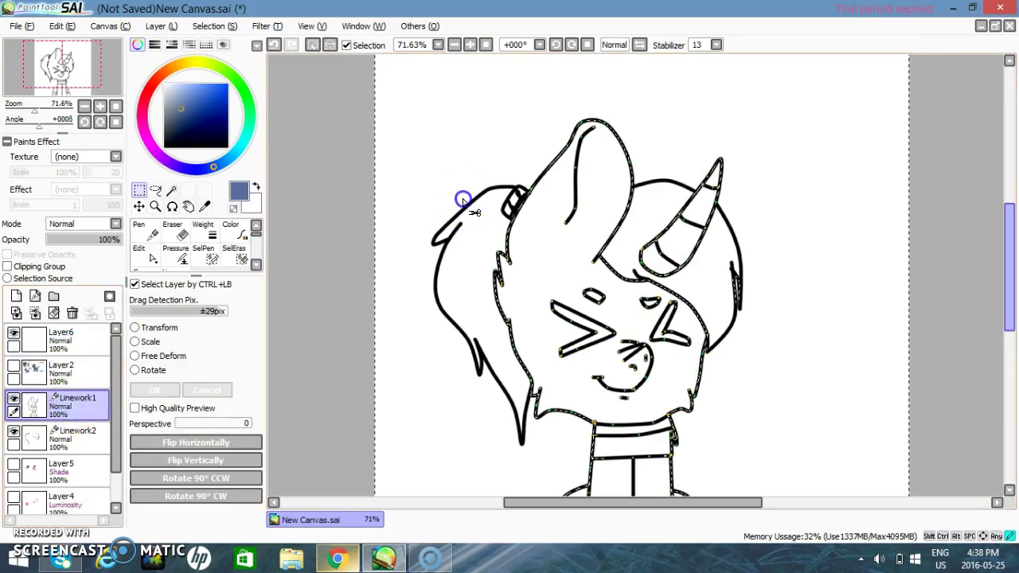
left_click(62, 442)
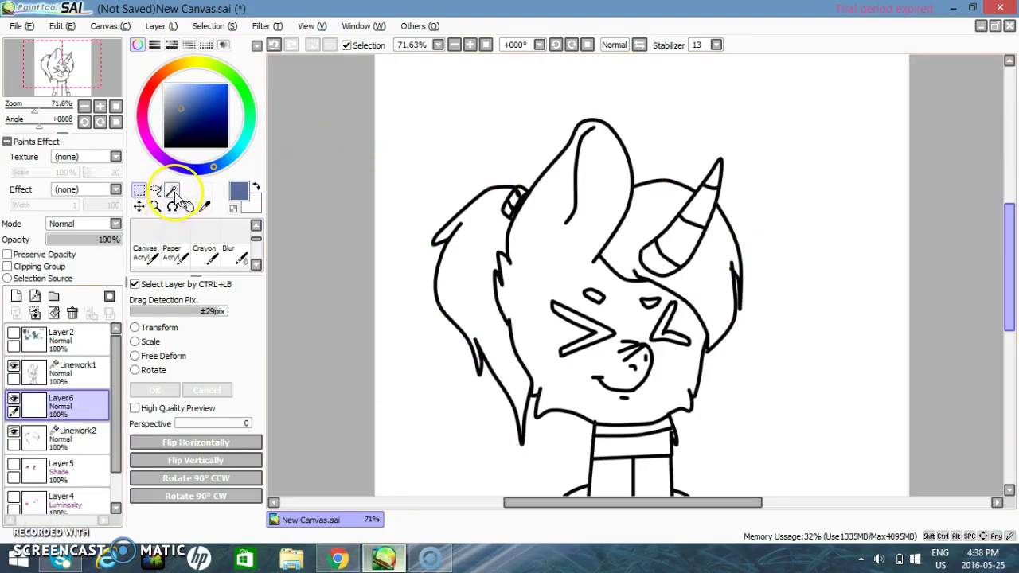
- Select the character's head, ear and neck areas with the Magic Wand, leaving out the collar
left_click(172, 190)
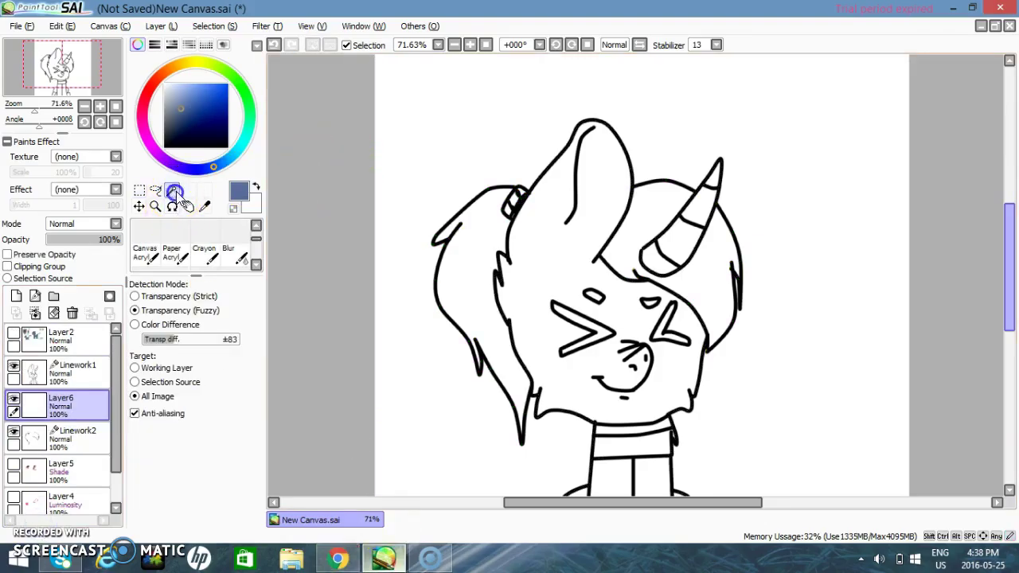
left_click(567, 204)
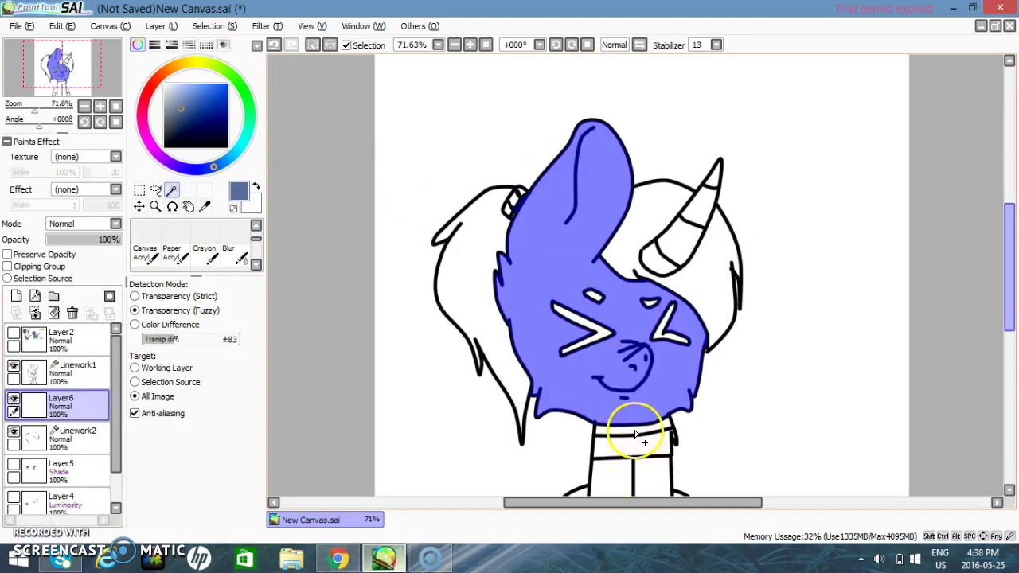
left_click(653, 480)
left_click(616, 480)
- Undo the stray pick near the horn and add all the horn segments to the selection
left_click(694, 259)
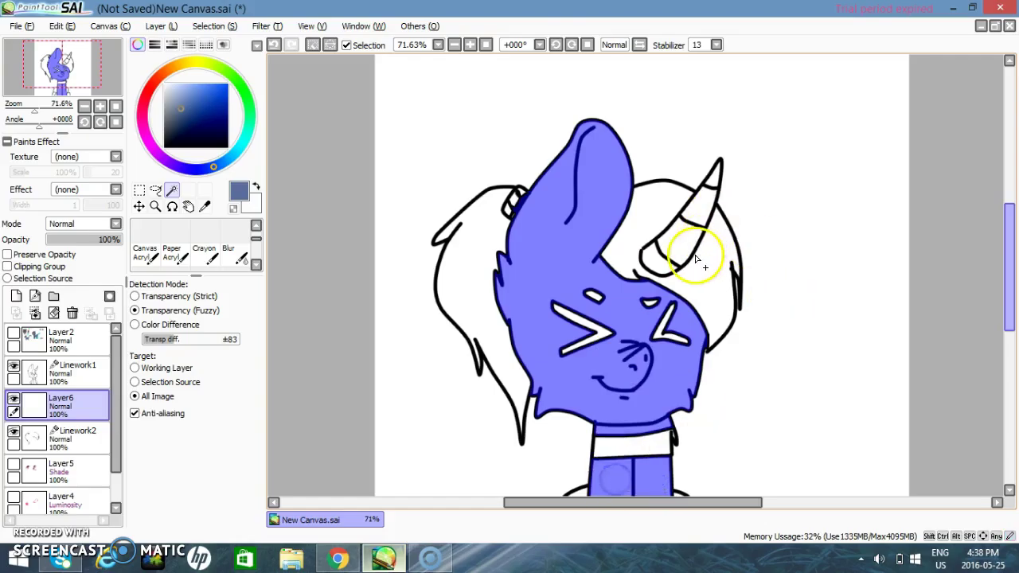
left_click(72, 27)
left_click(67, 38)
left_click(657, 271)
left_click(705, 205)
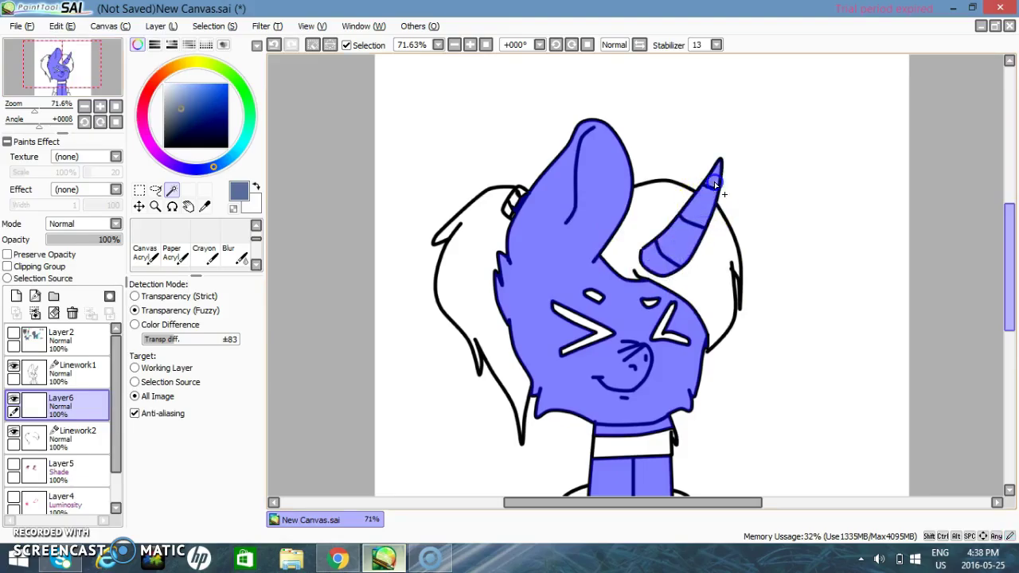
- Add the body and paw areas on both sides of the front legs to the selection
left_click_drag(1010, 297, 1011, 344)
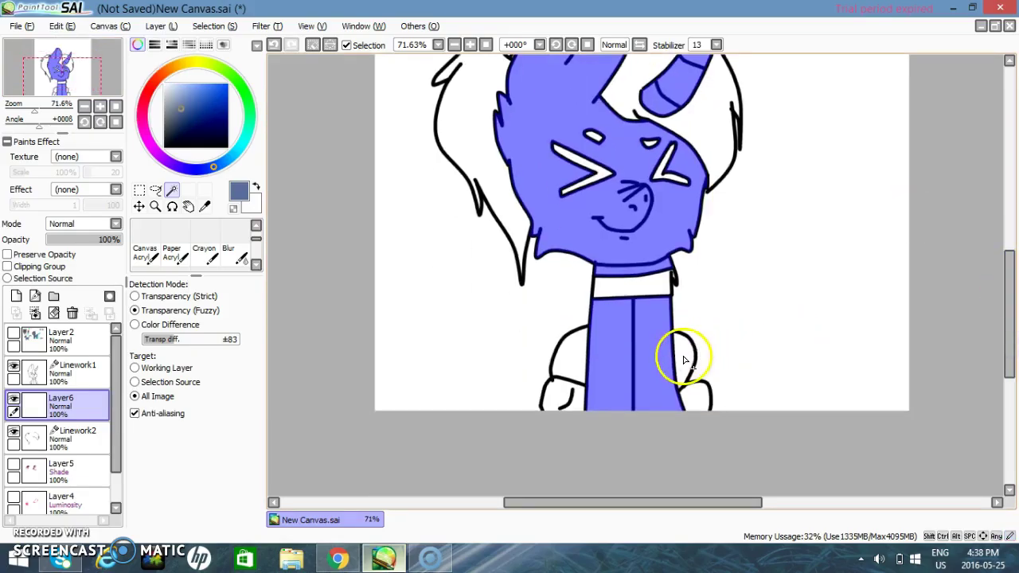
left_click(576, 370)
left_click(569, 390)
left_click(702, 407)
- Fill the selected head, horn and body with the sampled blue using the Pencil
left_click(204, 253)
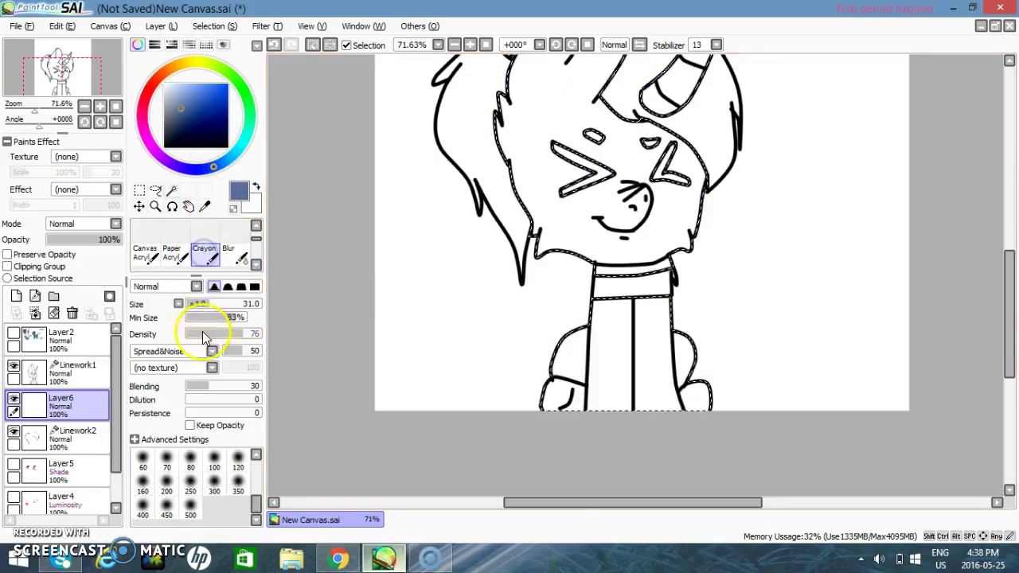
left_click(255, 225)
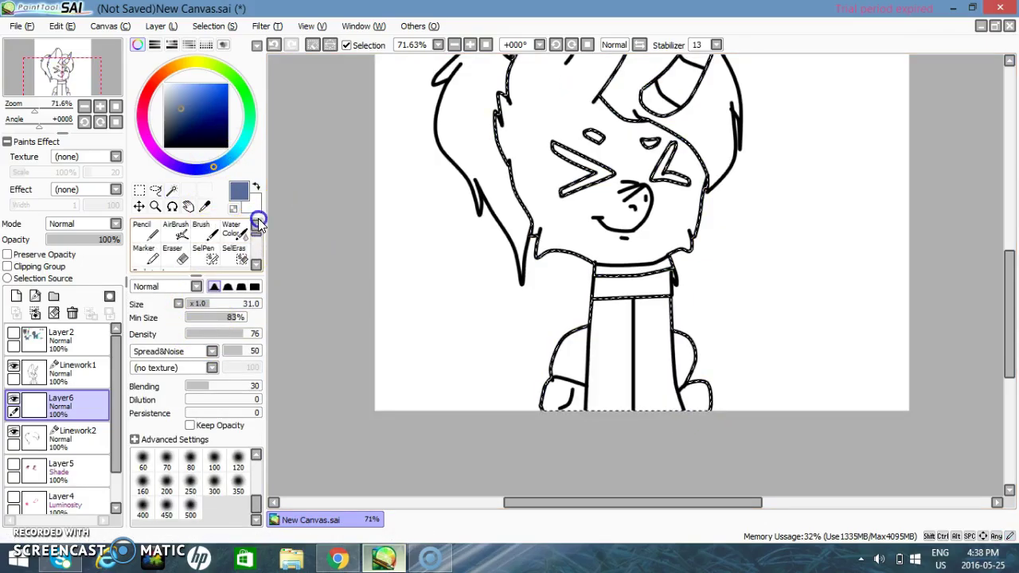
left_click(156, 234)
mouse_move(379, 294)
left_mouse_down()
mouse_move(546, 446)
mouse_move(639, 346)
mouse_move(677, 466)
mouse_move(539, 398)
mouse_move(521, 332)
mouse_move(748, 7)
mouse_move(355, 466)
mouse_move(595, 94)
mouse_move(740, 8)
left_mouse_up()
mouse_move(722, 194)
left_mouse_down()
mouse_move(817, 191)
mouse_move(818, 207)
left_mouse_up()
left_click_drag(1007, 273, 1012, 210)
left_click_drag(654, 235, 587, 198)
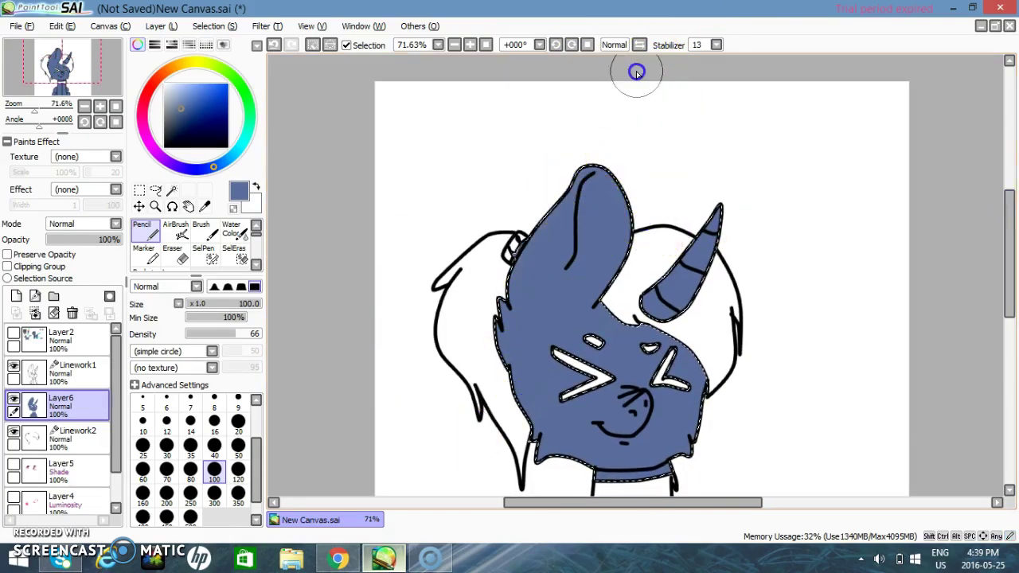
- Choose a dark blue and add a new layer in Shade mode above the blue base layer
left_click(187, 125)
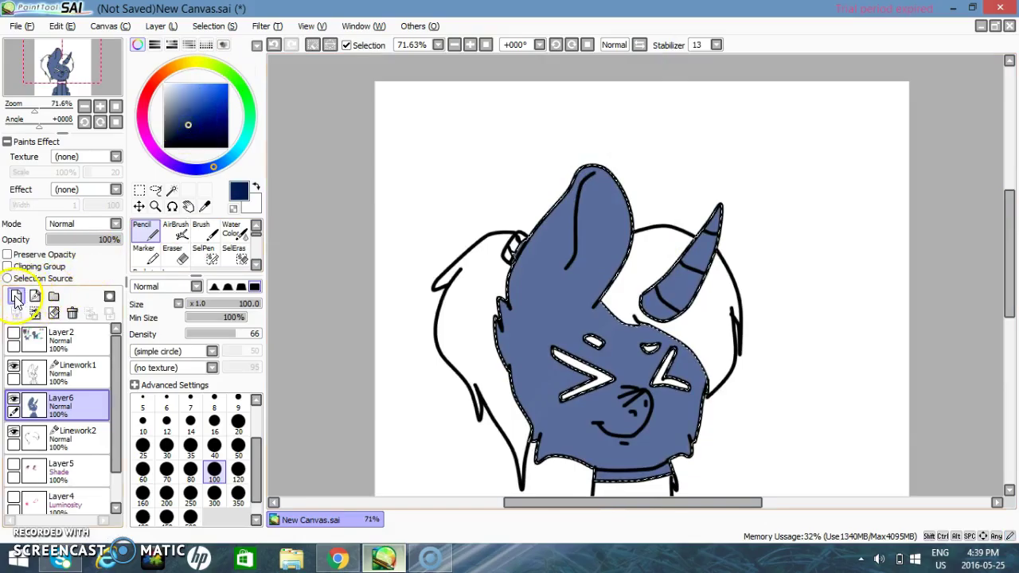
left_click(16, 296)
left_click(114, 230)
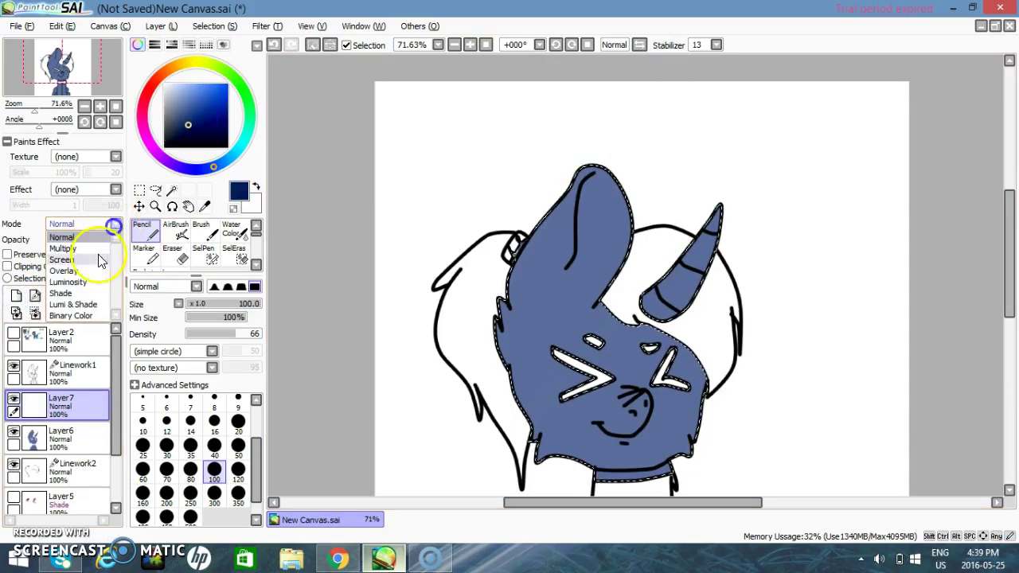
left_click(78, 294)
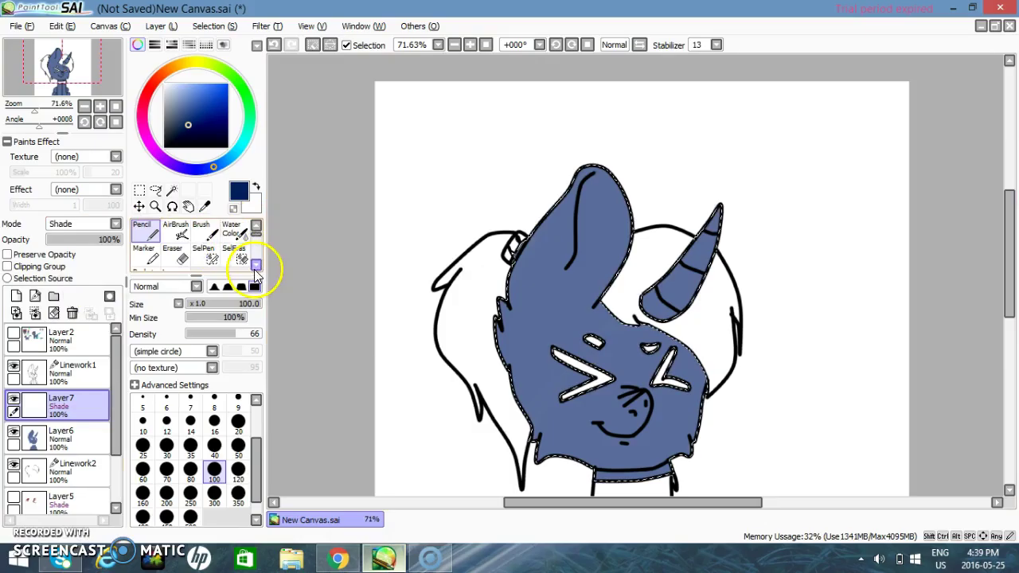
- Switch to the Crayon brush and set its texture to Paper
left_click(255, 267)
left_click(213, 263)
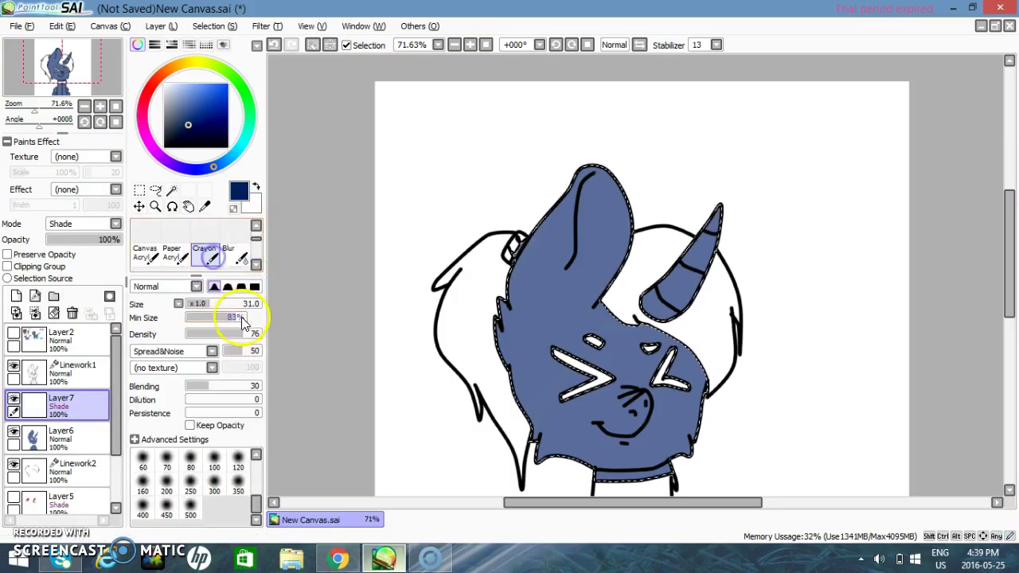
left_click(182, 353)
left_click(263, 390)
left_click(205, 364)
left_click(163, 406)
- Shade the ear's outer edge, the back of the head and the horn with the size 39 Crayon, and soften the strokes with Blur
left_click(598, 185)
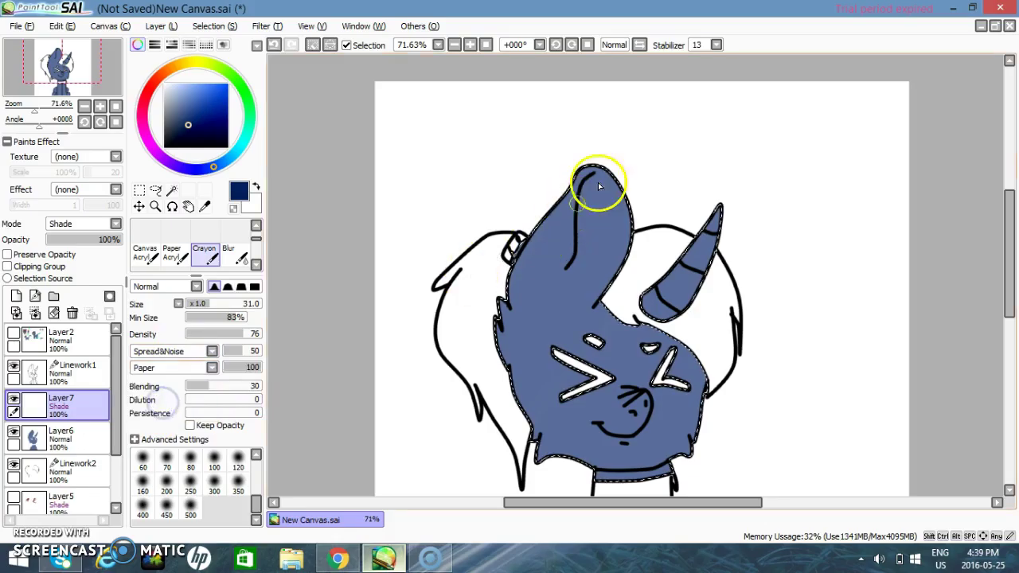
left_click(216, 306)
left_click_drag(582, 171, 556, 210)
left_click_drag(607, 130, 503, 309)
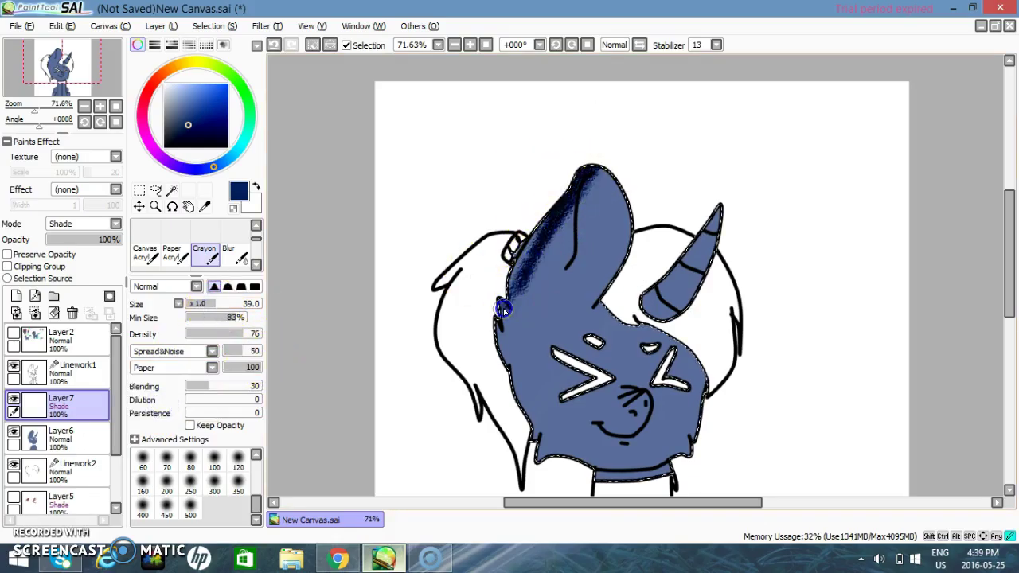
left_click_drag(728, 279, 682, 271)
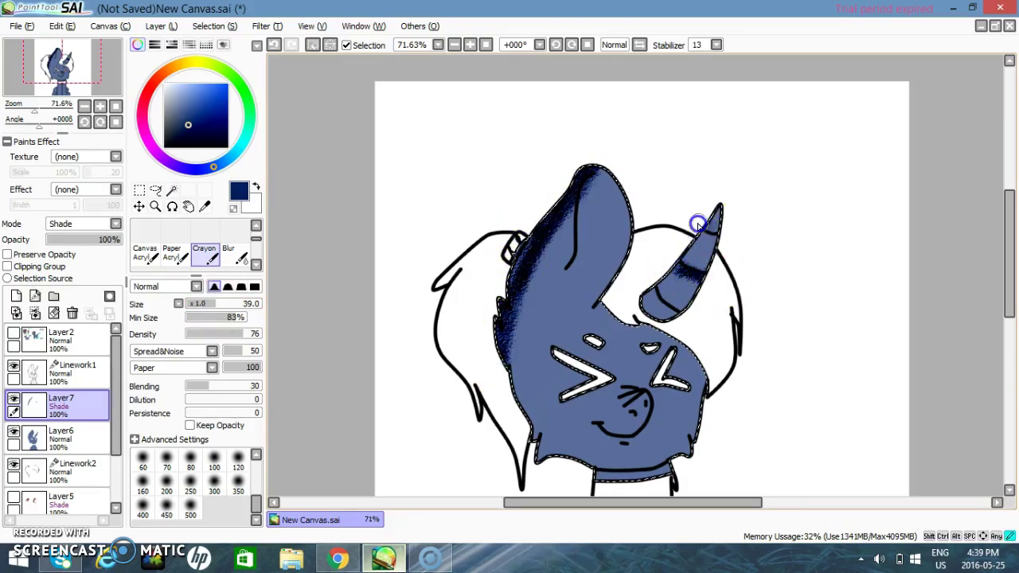
mouse_move(713, 233)
left_mouse_down()
mouse_move(699, 232)
mouse_move(652, 322)
left_mouse_up()
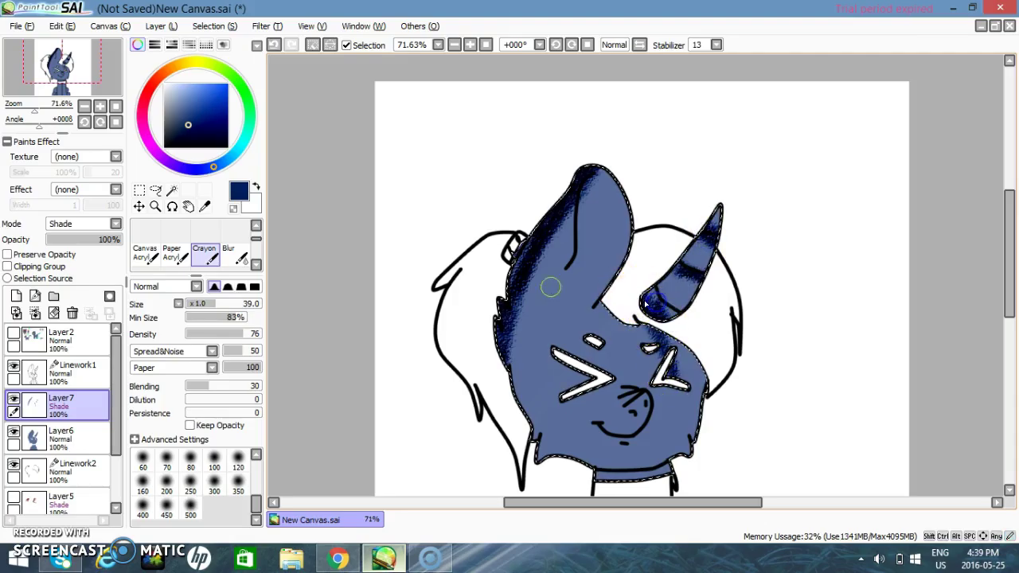
left_click(231, 258)
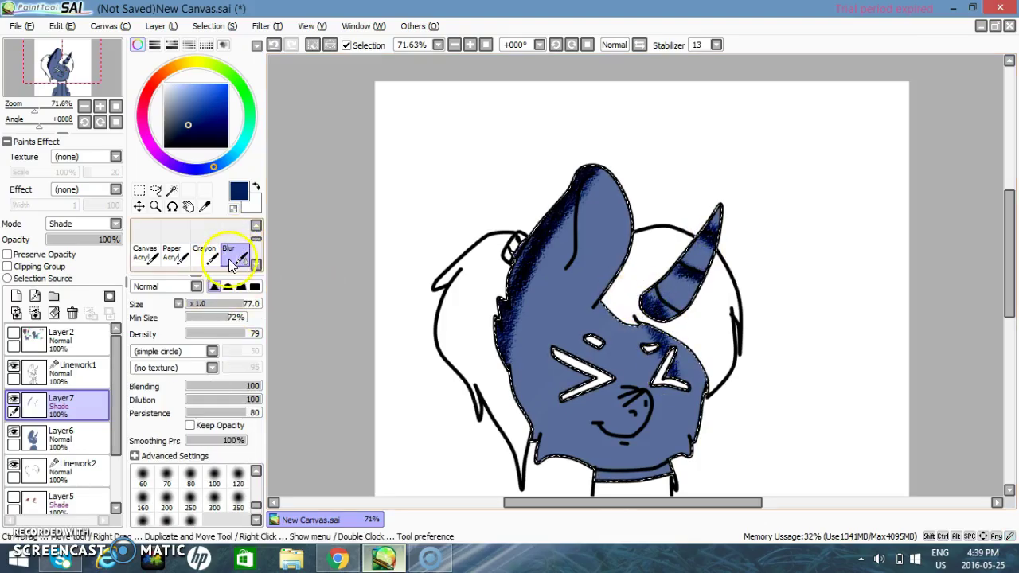
mouse_move(526, 341)
left_mouse_down()
mouse_move(554, 241)
mouse_move(483, 443)
mouse_move(466, 372)
mouse_move(527, 242)
mouse_move(609, 107)
mouse_move(609, 138)
mouse_move(667, 253)
mouse_move(677, 289)
mouse_move(650, 271)
mouse_move(679, 319)
mouse_move(676, 347)
mouse_move(732, 274)
mouse_move(732, 233)
mouse_move(722, 284)
mouse_move(633, 337)
mouse_move(672, 375)
mouse_move(643, 293)
mouse_move(648, 348)
mouse_move(602, 307)
mouse_move(742, 226)
mouse_move(684, 300)
mouse_move(757, 339)
left_mouse_up()
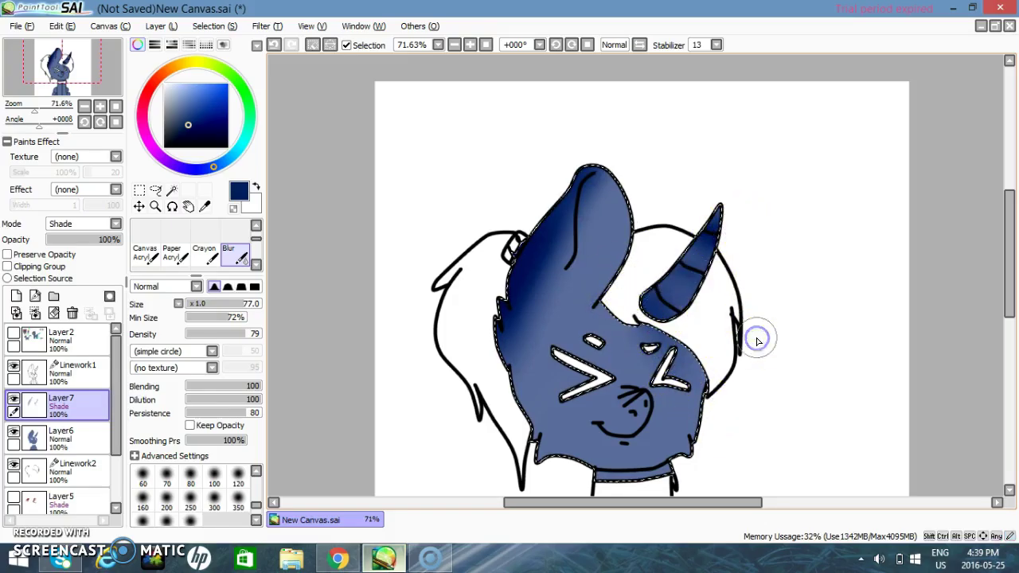
- Shade the forehead along the hairline and the area under the chin with the Crayon, and blend the strokes with Blur
left_click(205, 251)
mouse_move(623, 472)
left_mouse_down()
mouse_move(588, 473)
mouse_move(669, 468)
left_mouse_up()
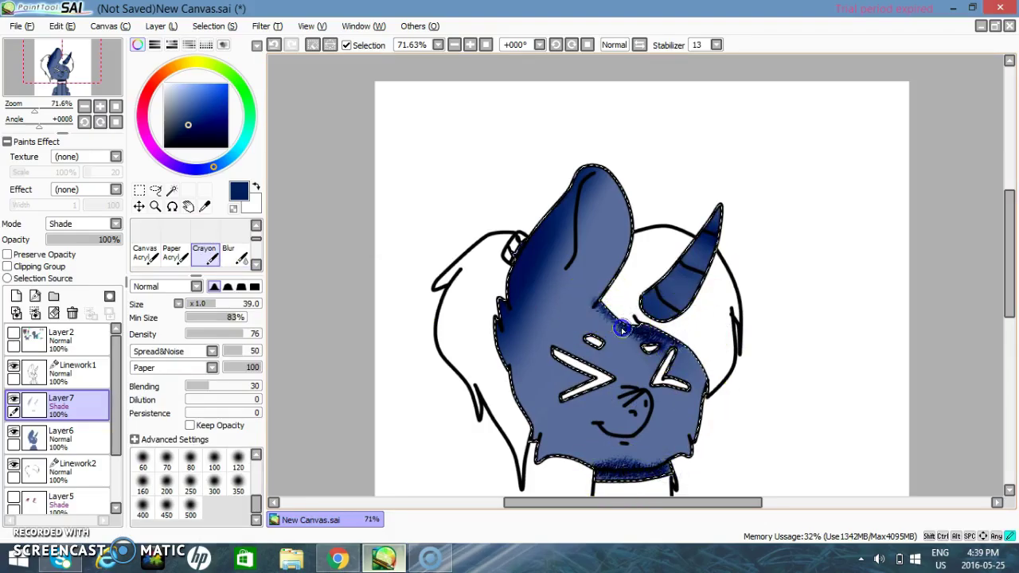
left_click(234, 255)
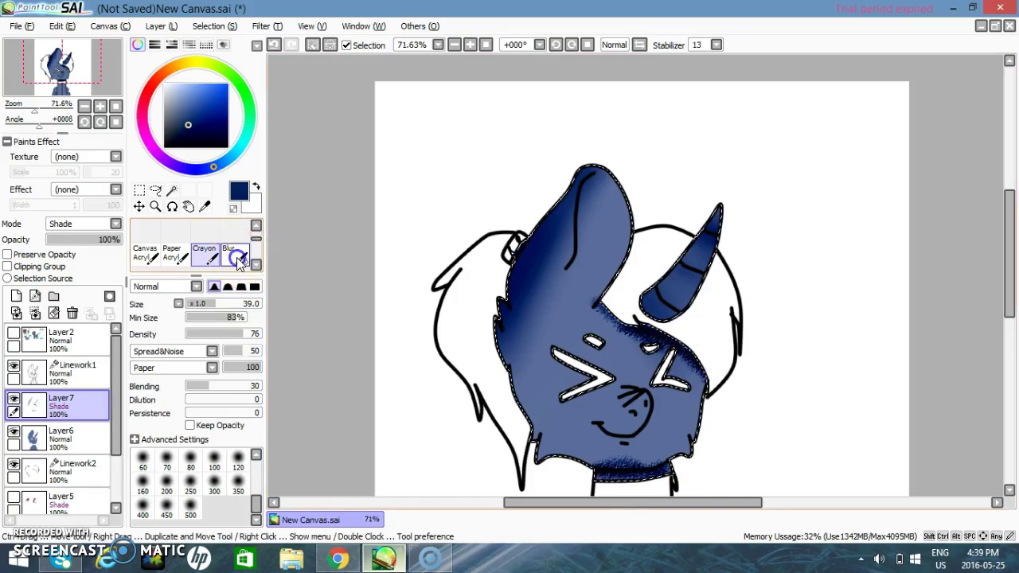
left_click_drag(631, 352, 744, 409)
mouse_move(674, 430)
left_mouse_down()
mouse_move(619, 463)
mouse_move(572, 458)
mouse_move(616, 484)
mouse_move(599, 475)
mouse_move(611, 489)
mouse_move(581, 491)
left_mouse_up()
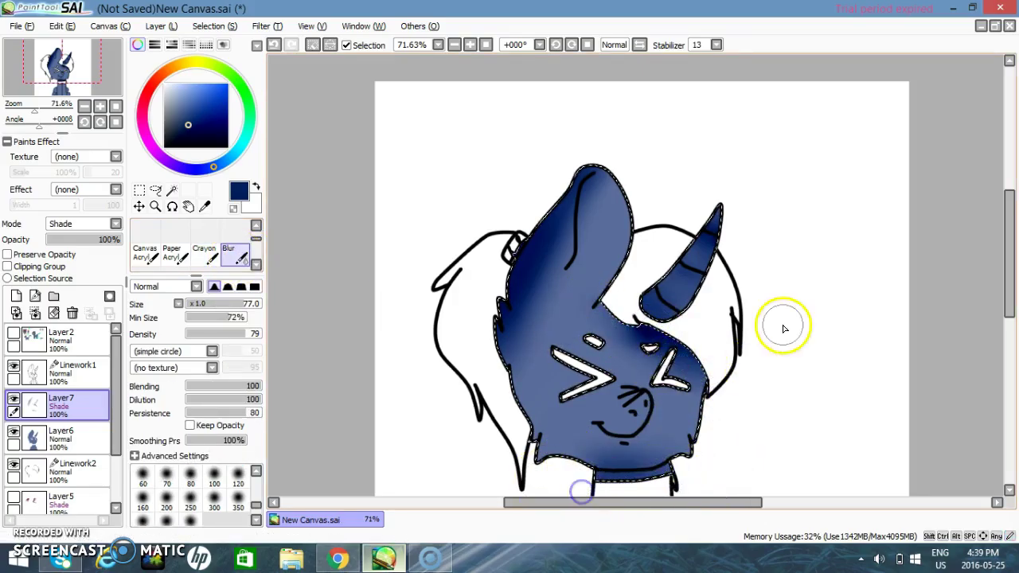
- Shade the edges of the front legs, the haunches and the paws with the dark blue Crayon, and smooth the shading with Blur
left_click_drag(1007, 228, 1013, 277)
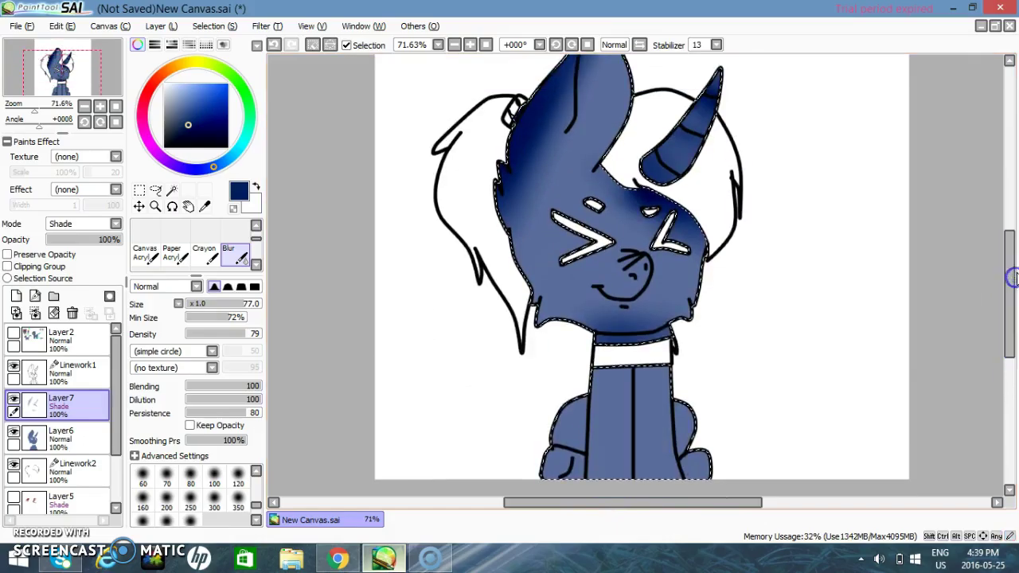
left_click(204, 253)
mouse_move(630, 372)
left_mouse_down()
mouse_move(641, 380)
mouse_move(668, 356)
left_mouse_up()
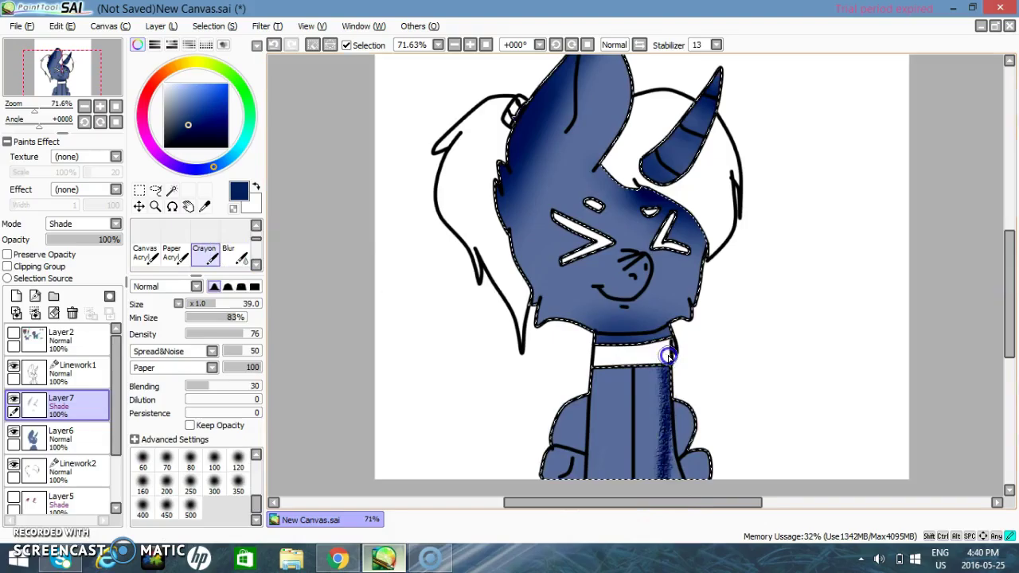
mouse_move(584, 399)
left_mouse_down()
mouse_move(559, 421)
mouse_move(567, 407)
left_mouse_up()
left_click_drag(568, 460, 555, 456)
mouse_move(631, 369)
left_mouse_down()
mouse_move(633, 423)
mouse_move(627, 471)
left_mouse_up()
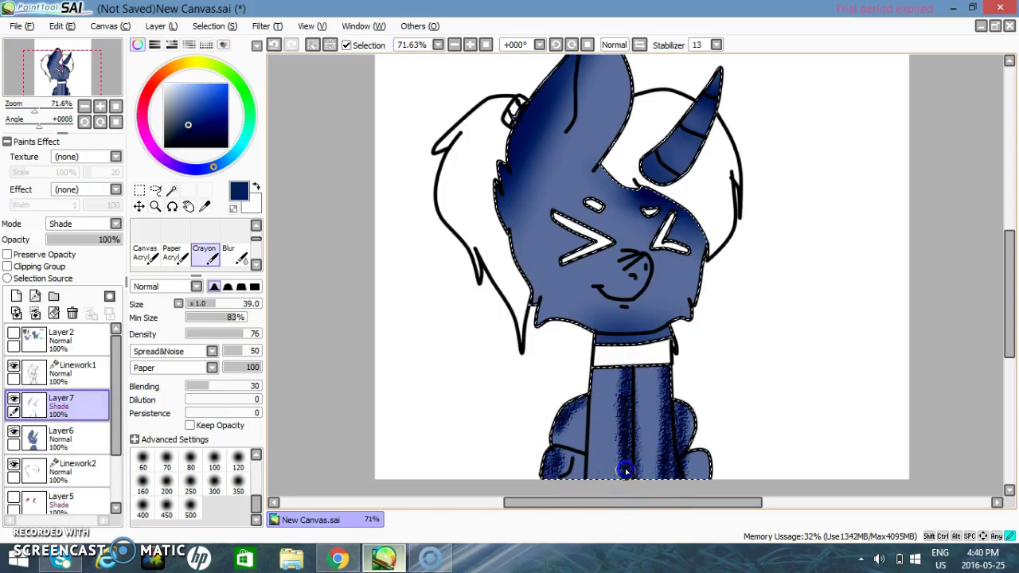
left_click(229, 253)
mouse_move(616, 321)
left_mouse_down()
mouse_move(718, 311)
mouse_move(693, 308)
mouse_move(671, 335)
mouse_move(568, 521)
mouse_move(571, 461)
mouse_move(607, 398)
mouse_move(718, 403)
mouse_move(591, 384)
left_mouse_up()
- Add a new layer in Shade mode above the body shading layer and choose a bright cyan
left_click(113, 224)
left_click(48, 237)
left_click(16, 296)
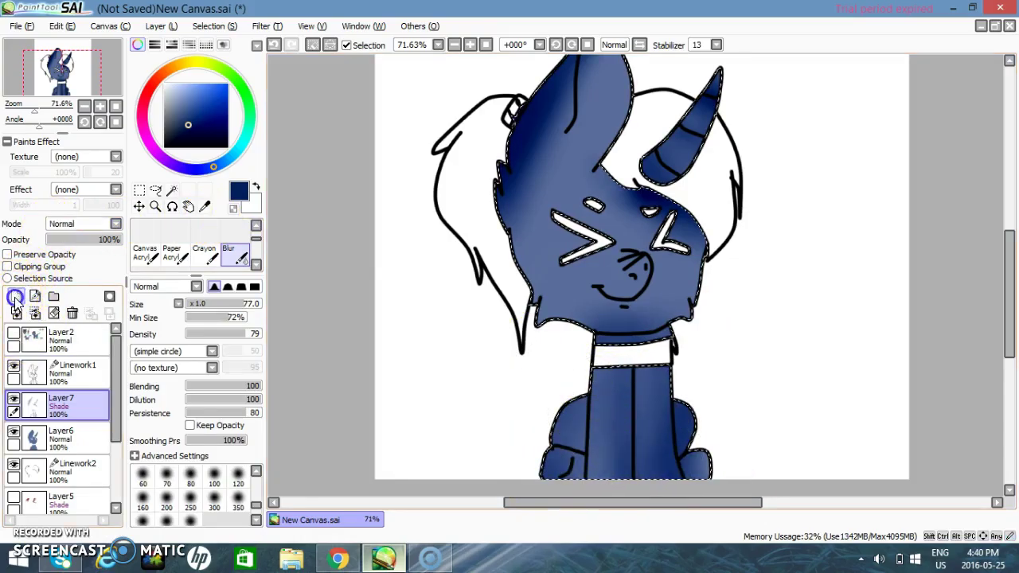
left_click(94, 223)
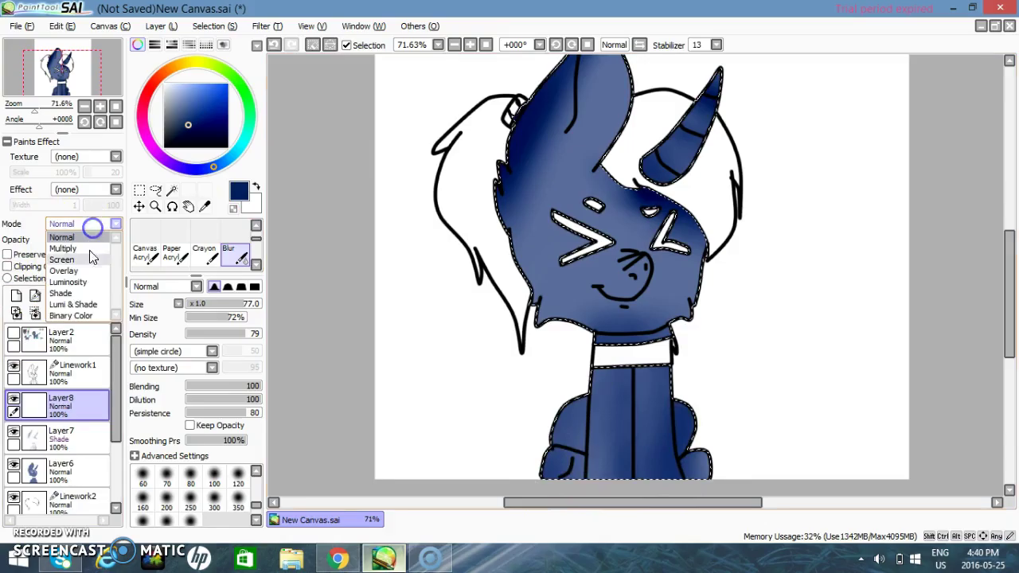
left_click(80, 294)
left_click(229, 148)
left_click(230, 71)
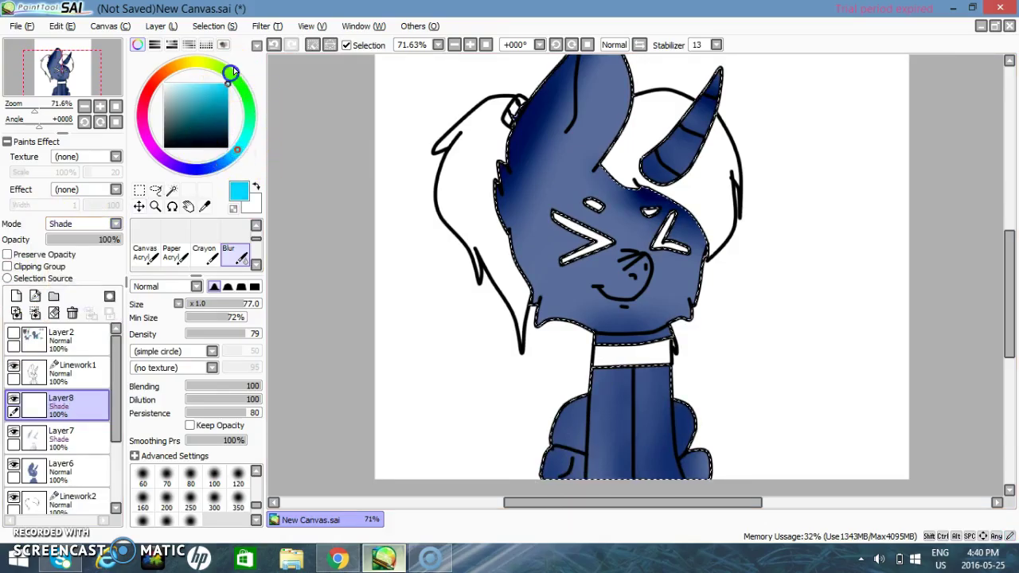
- Change the new layer's mode to Luminosity and paint cyan Crayon highlights on the ear, horn, forehead, cheeks and front legs
left_click(204, 253)
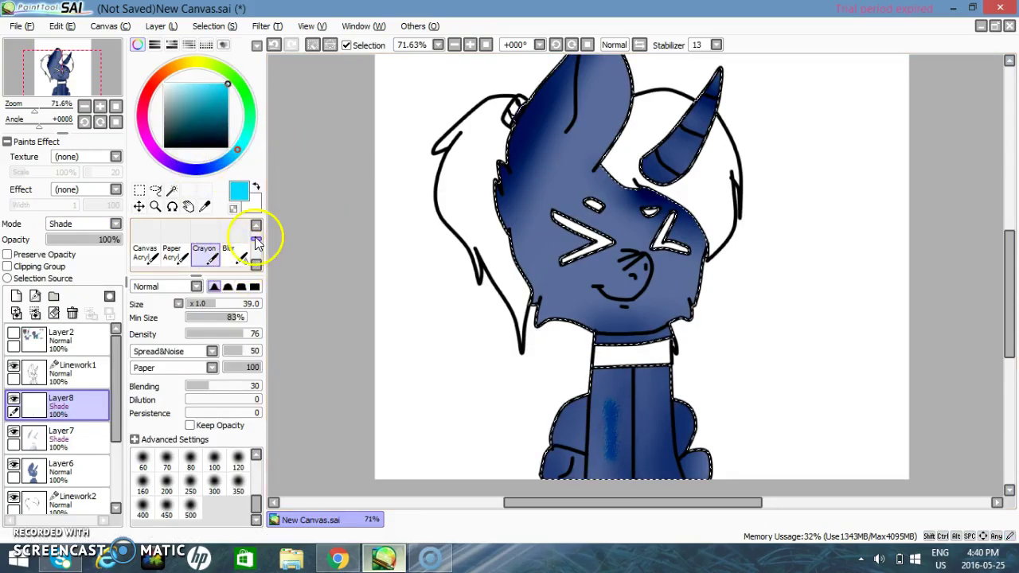
left_click_drag(259, 247, 257, 217)
left_click(102, 223)
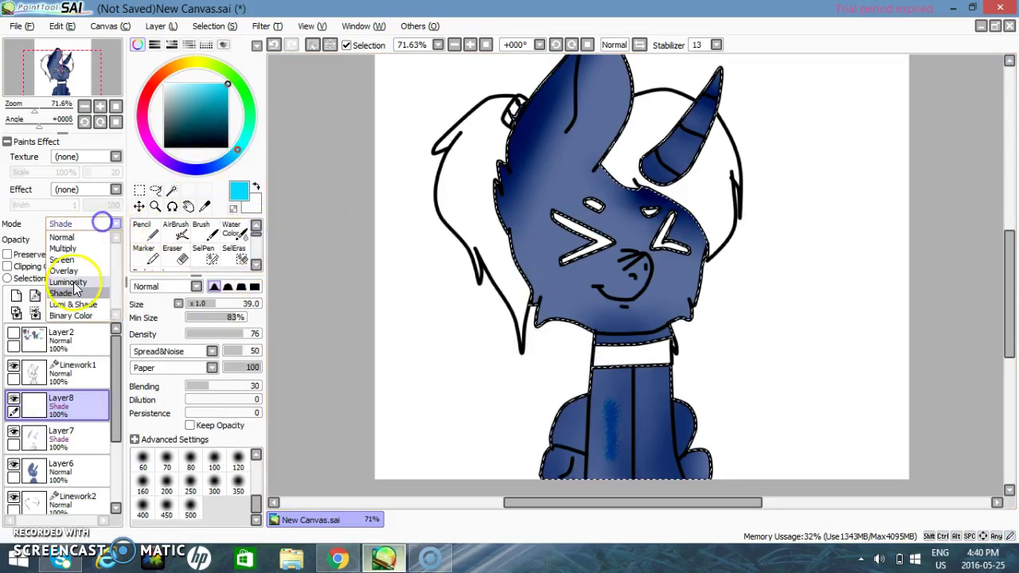
left_click(70, 282)
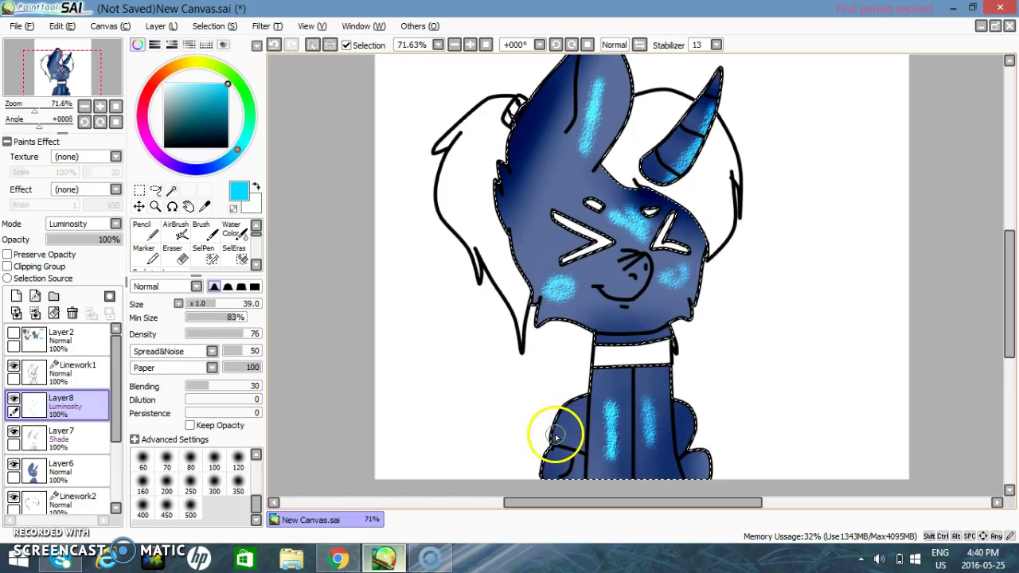
- Add a highlight to the haunch and soften all the cyan highlights with Blur
left_click(800, 124)
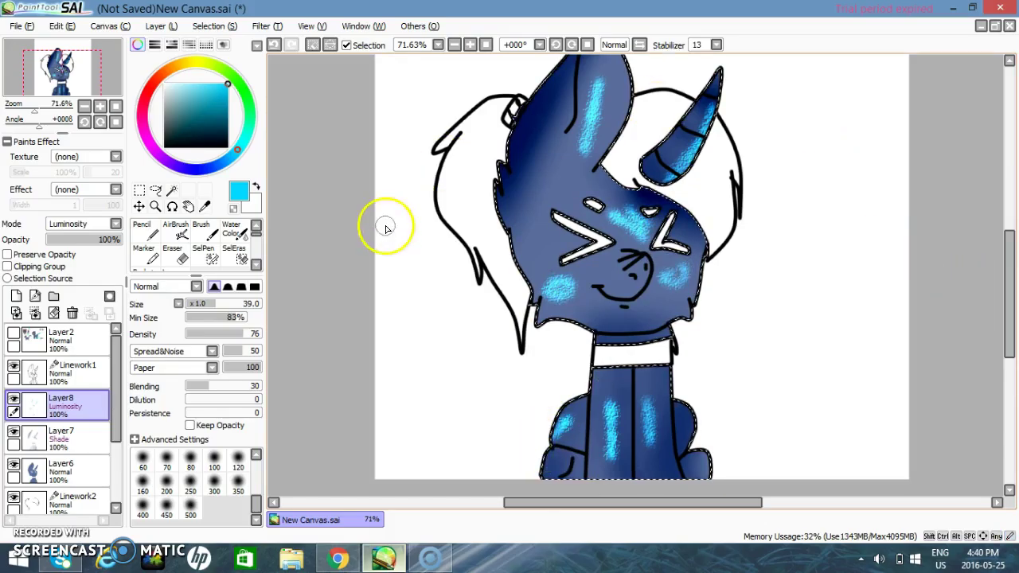
left_click(256, 264)
left_click(234, 254)
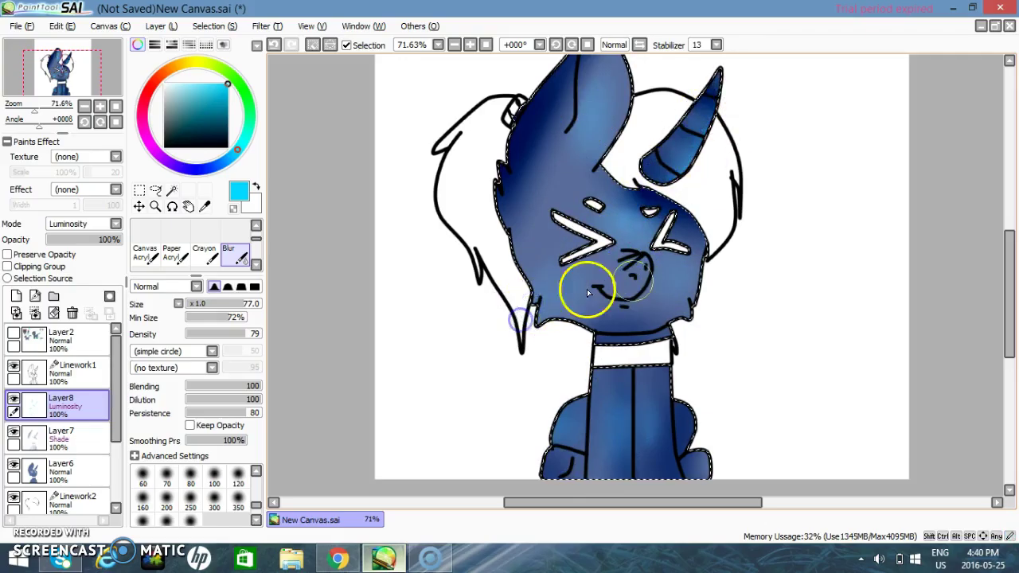
- Hide the blue body's highlight, shading and base layers, and clear the selection
left_click(14, 401)
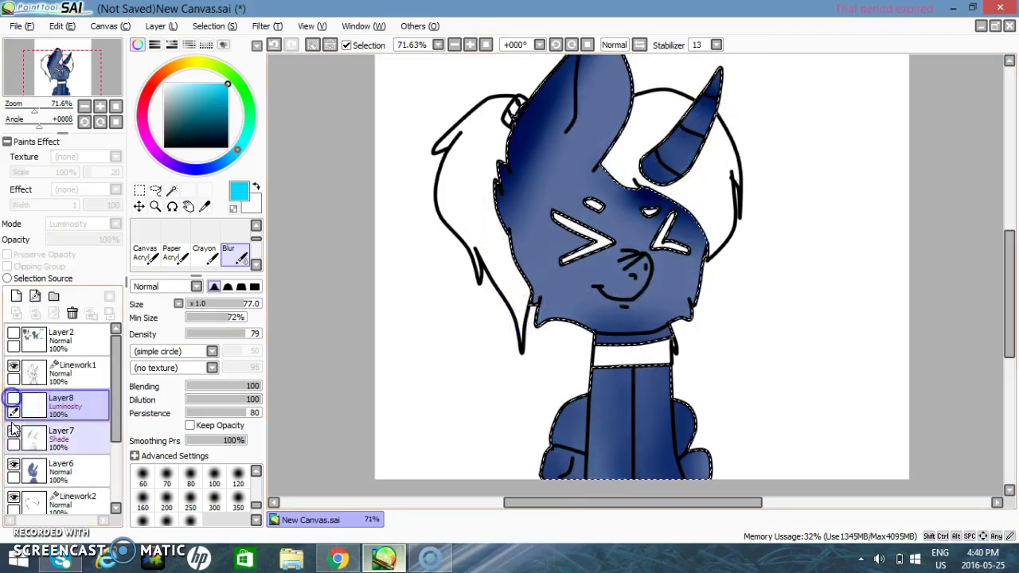
left_click(13, 434)
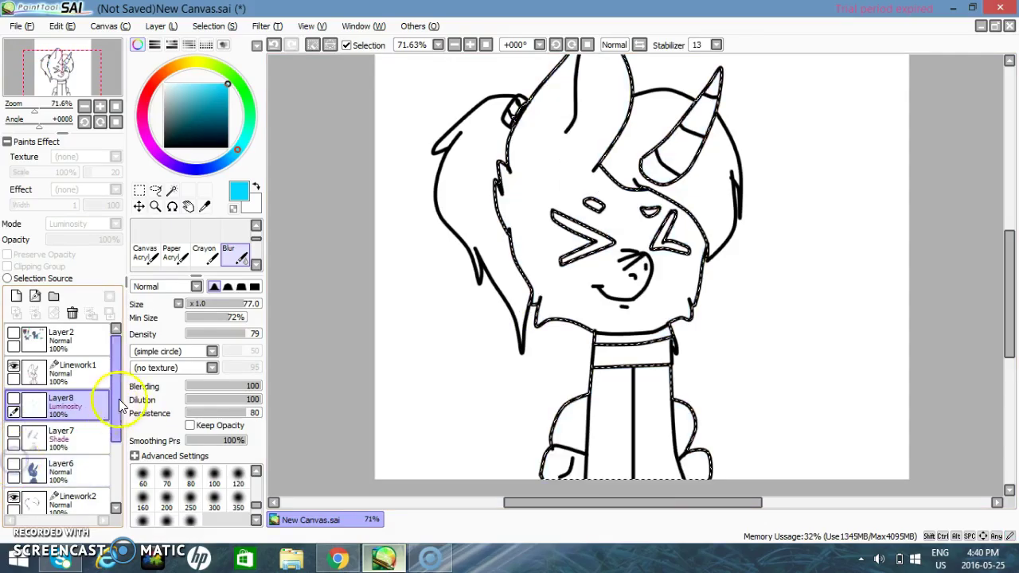
left_click(138, 190)
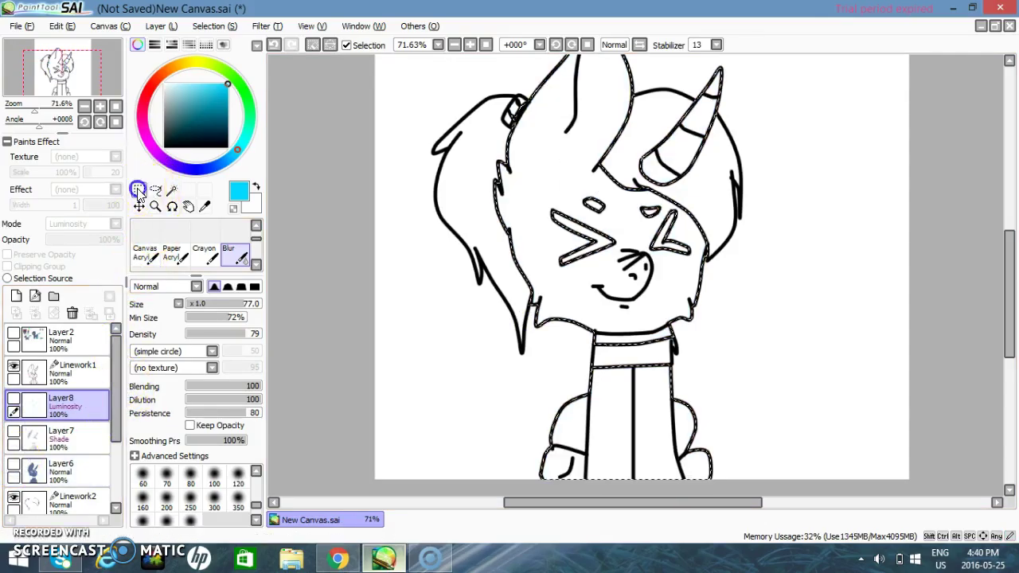
left_click(432, 278)
- Sample the mint green of the chest stripe from the reference drawing on Layer2, and hide that layer
left_click(13, 333)
left_click(206, 209)
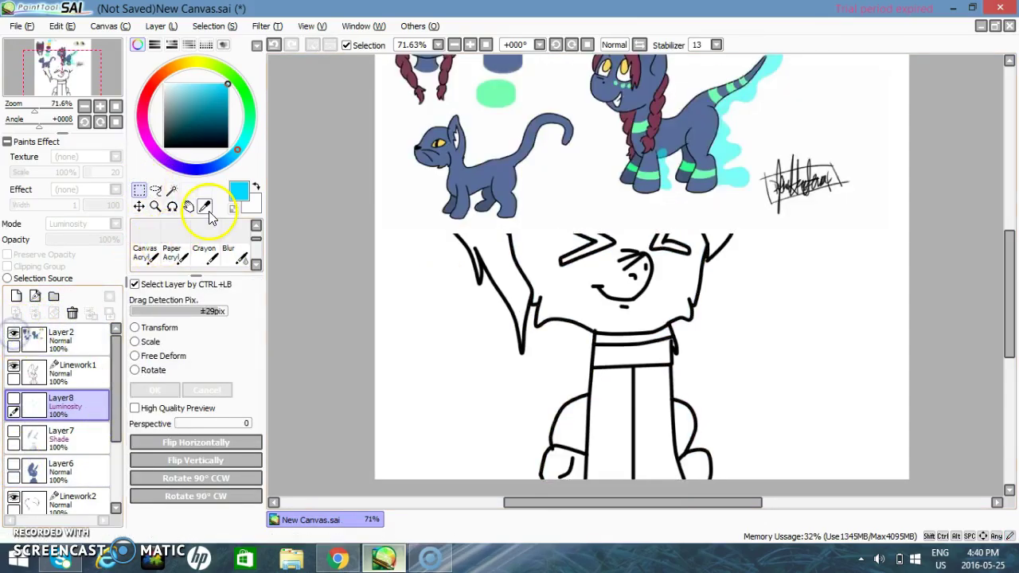
left_click(643, 121)
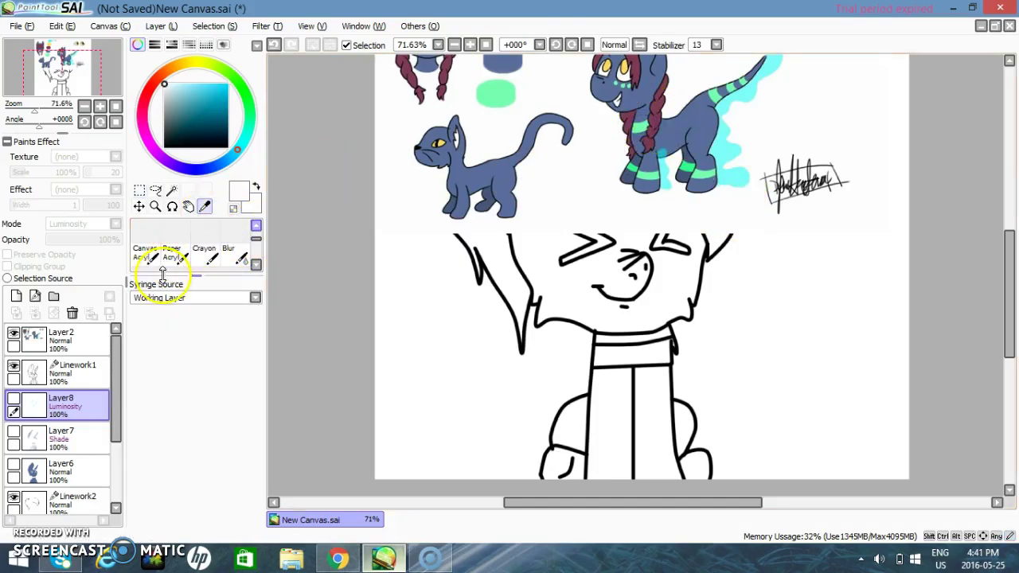
left_click(79, 339)
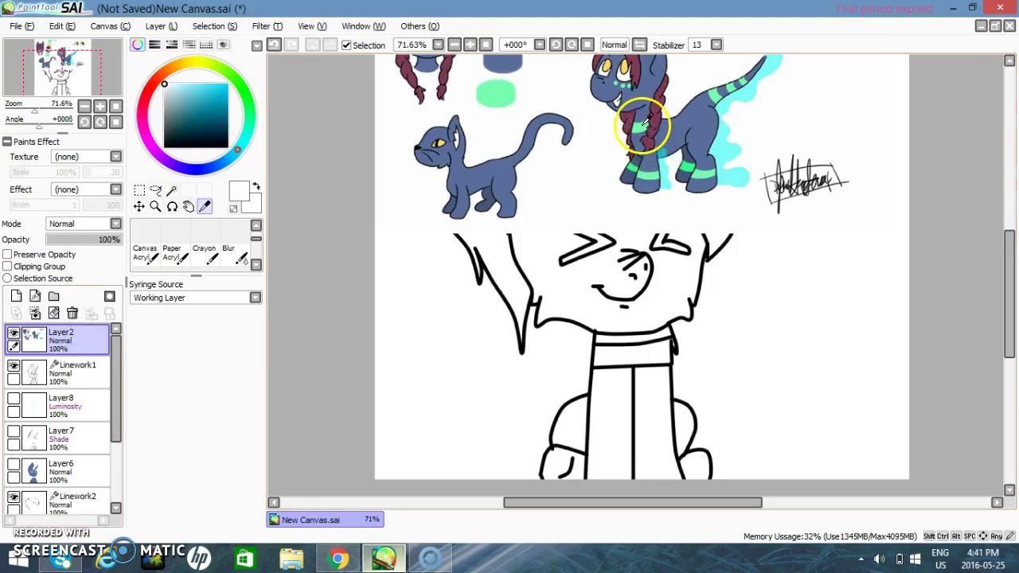
left_click(641, 121)
left_click(13, 333)
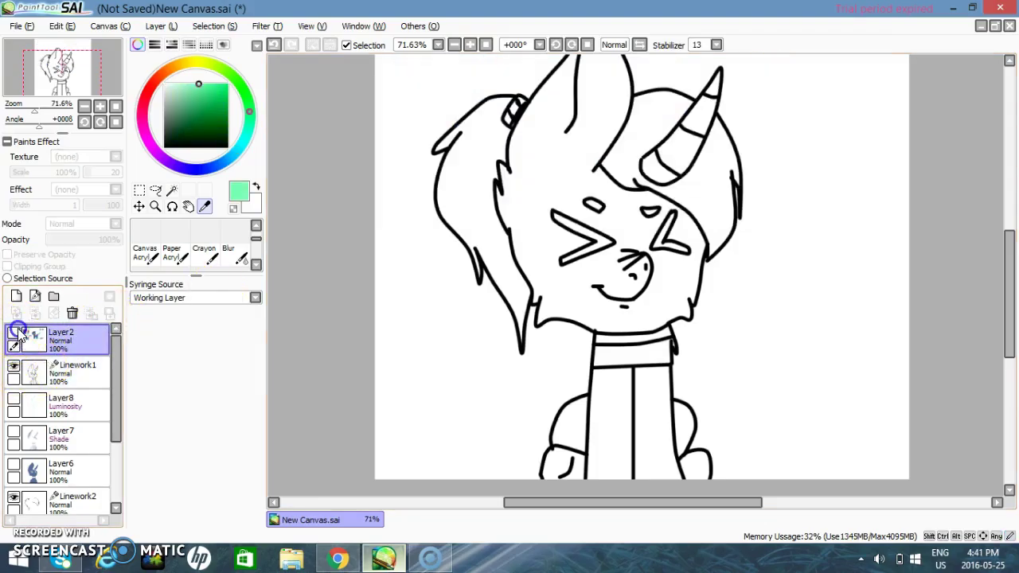
- Examine the markings on the Layer2 reference drawing against the line art, and hide the reference again
left_click(14, 334)
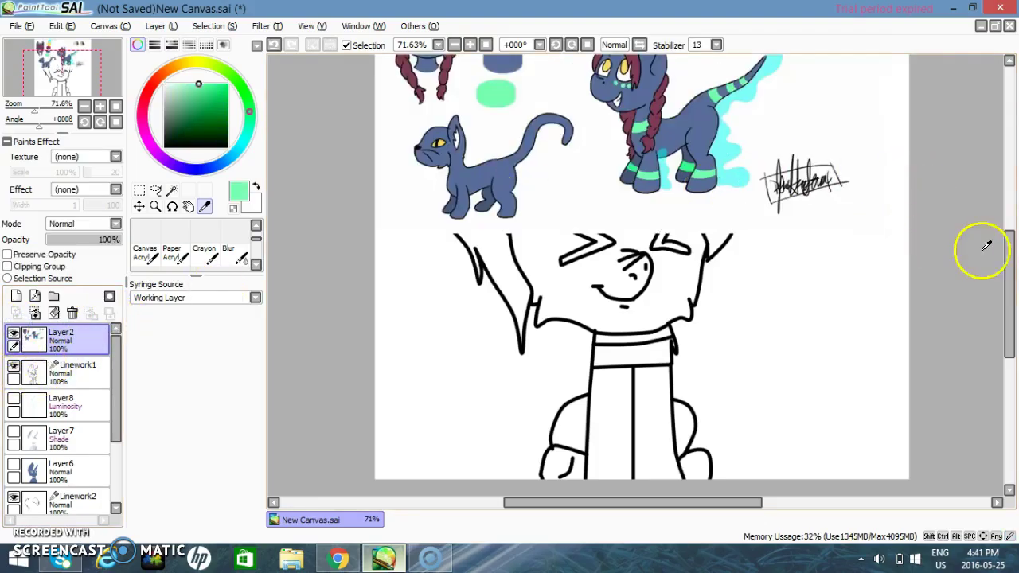
scroll(1009, 255, "up", 3)
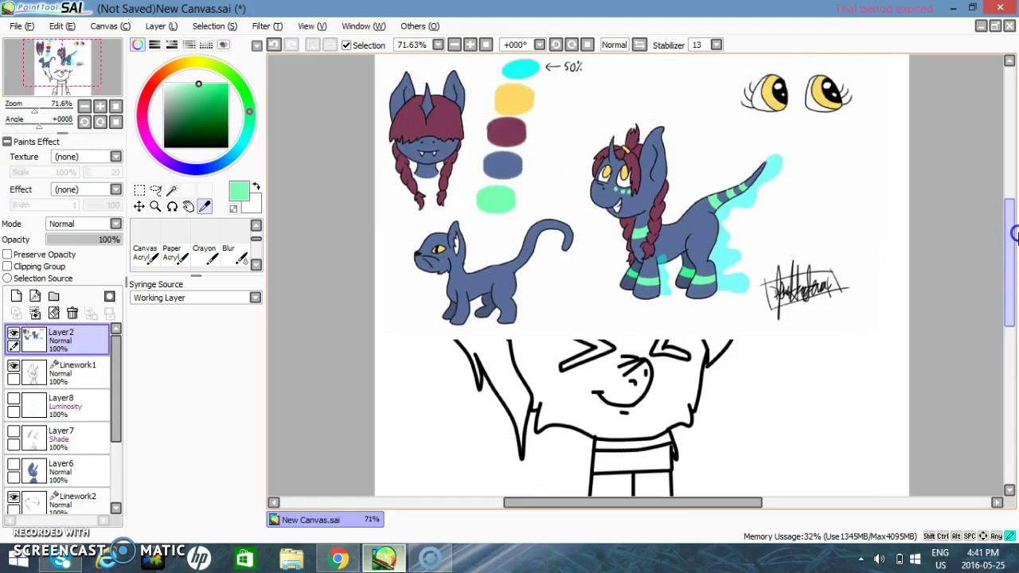
left_click_drag(1016, 233, 1008, 276)
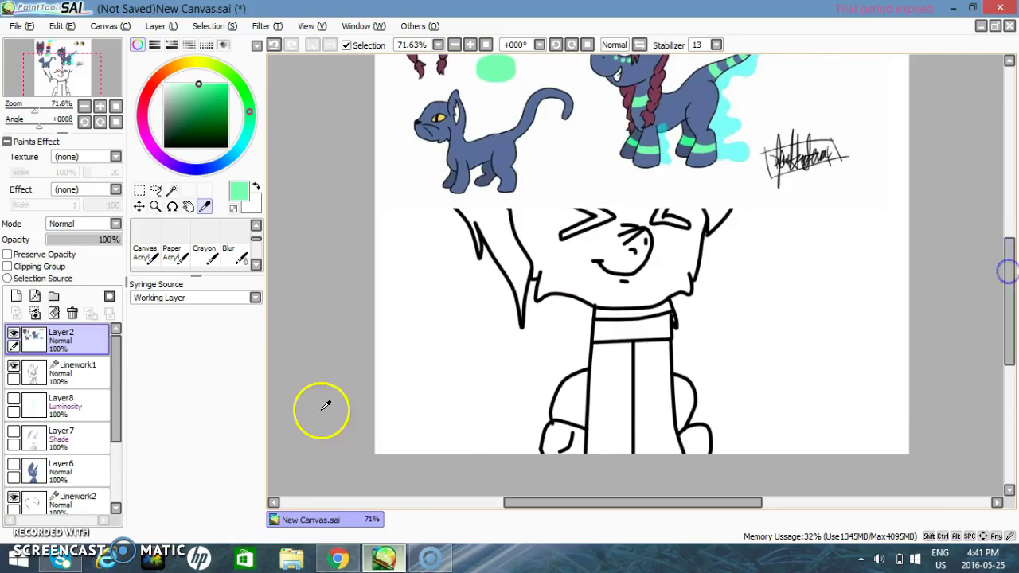
left_click(14, 334)
left_click(14, 334)
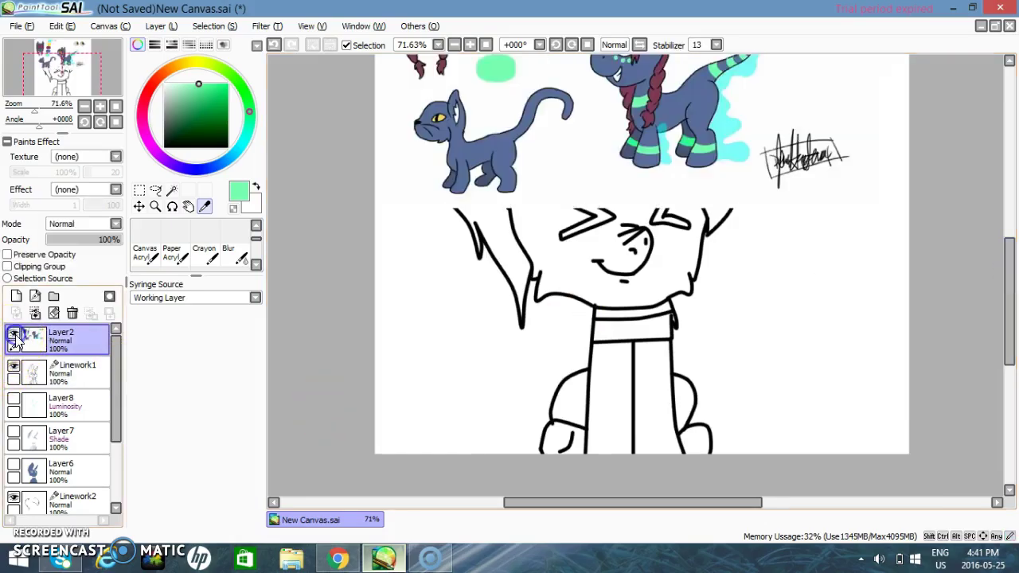
left_click(15, 334)
- Add a new layer at the top of the layer stack and select the neck band with the Magic Wand
left_click(18, 300)
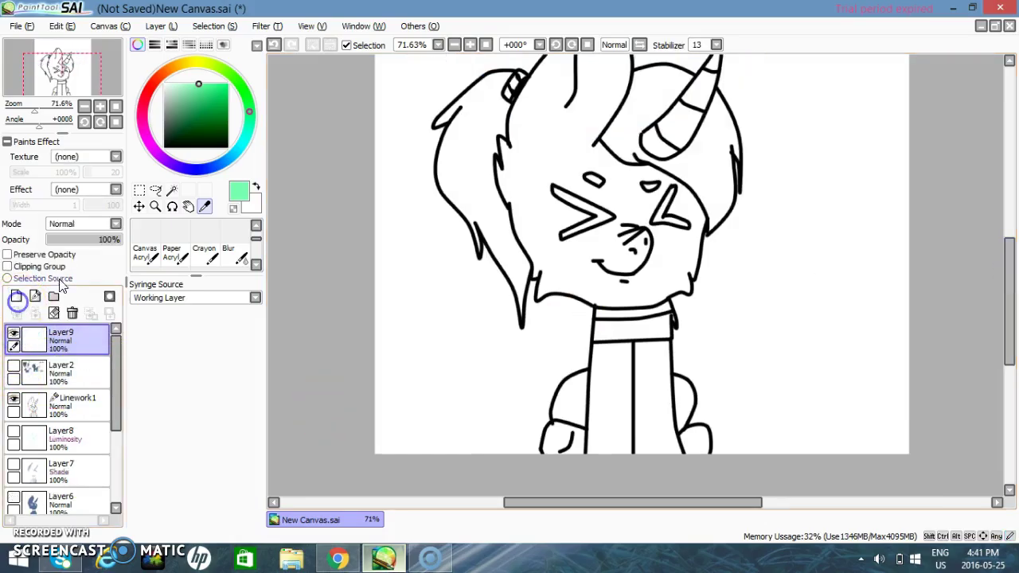
left_click(171, 190)
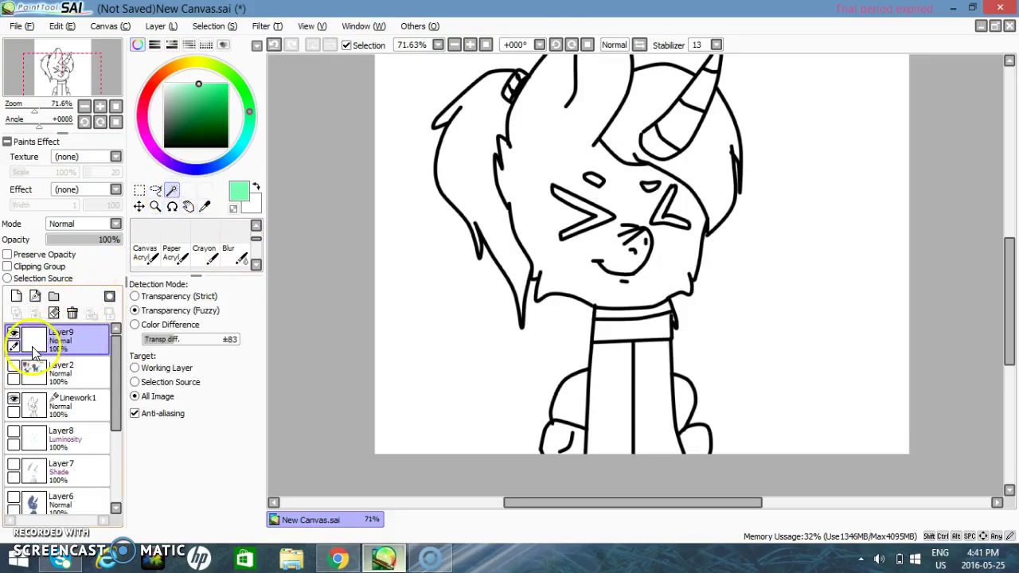
left_click(16, 373)
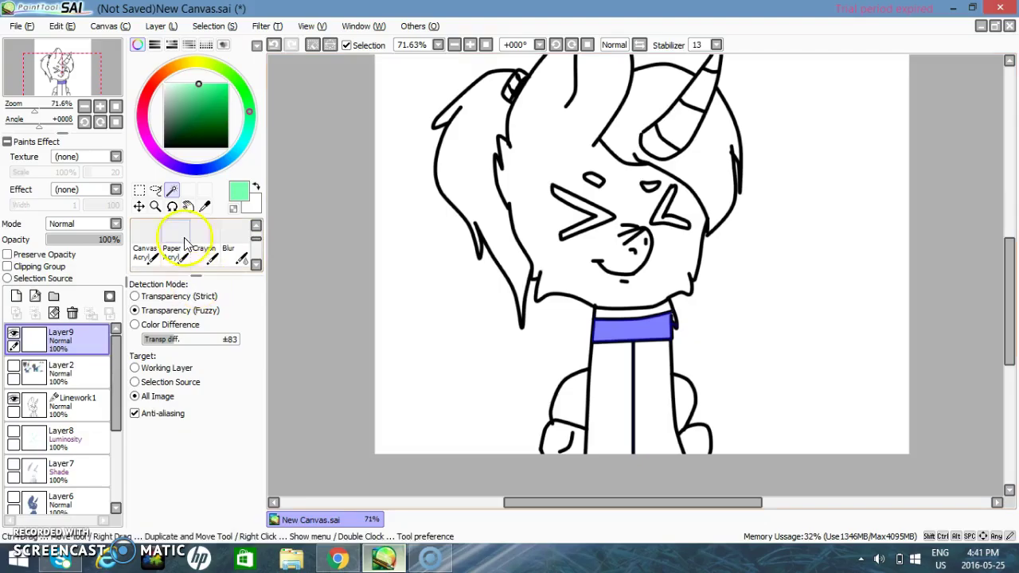
scroll(255, 237, "up", 2)
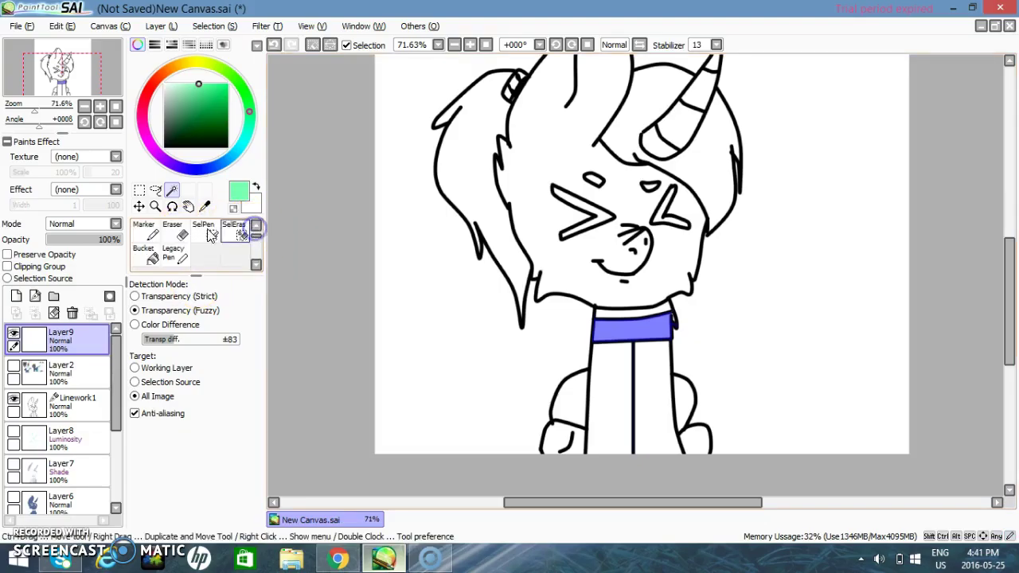
- Add the lower end of the chest to the selection with the SelPen at size 45
left_click(206, 232)
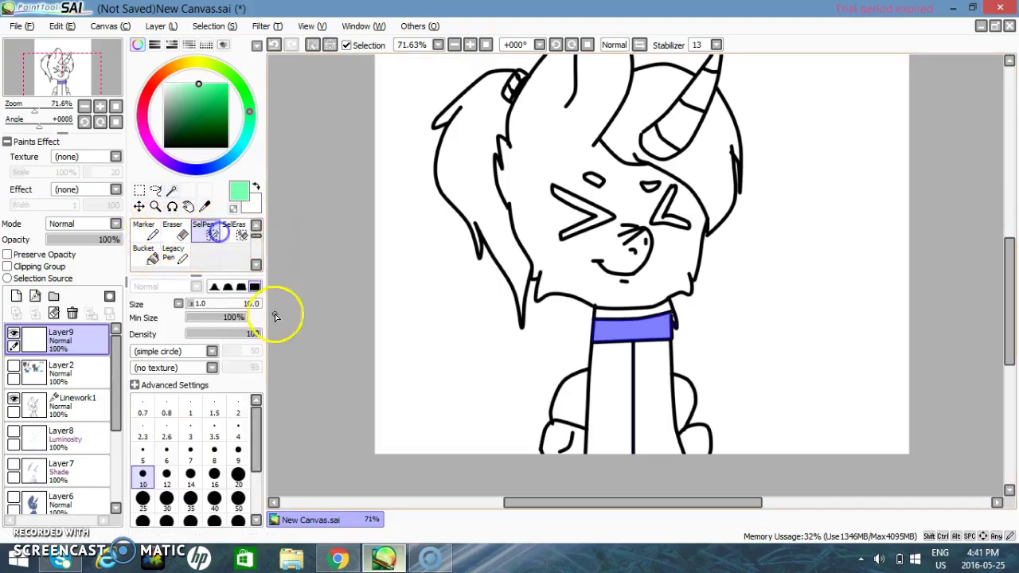
left_click_drag(216, 303, 220, 303)
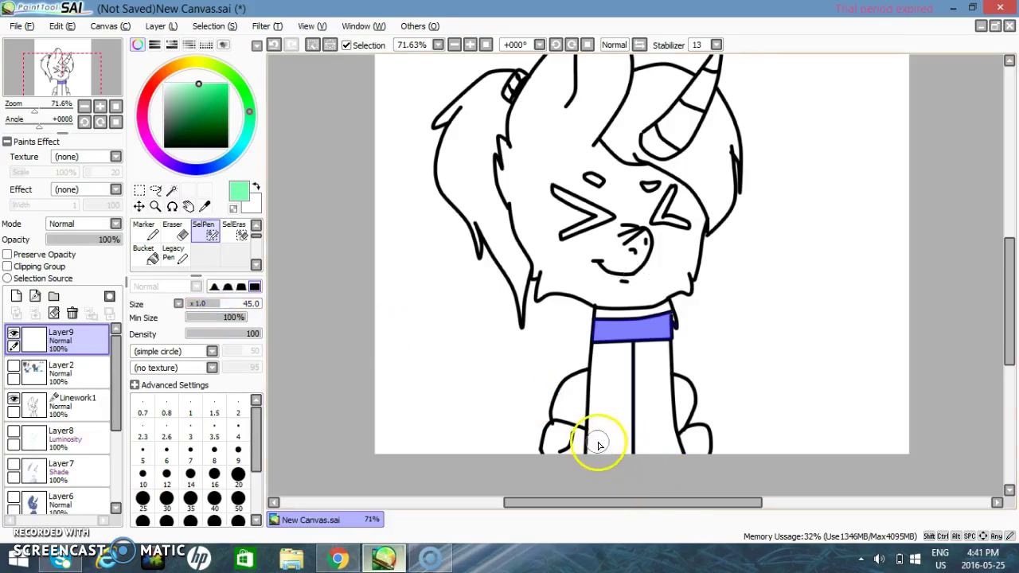
left_click_drag(594, 443, 605, 443)
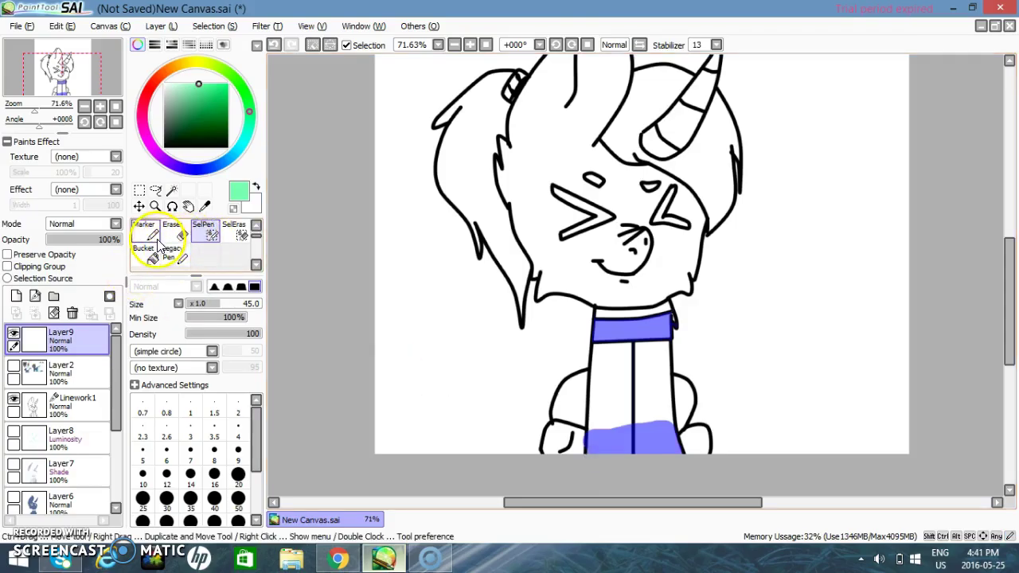
- Airbrush the selected neck band and lower chest mint green, and move Layer9 below the Linework1 layer
left_click(255, 227)
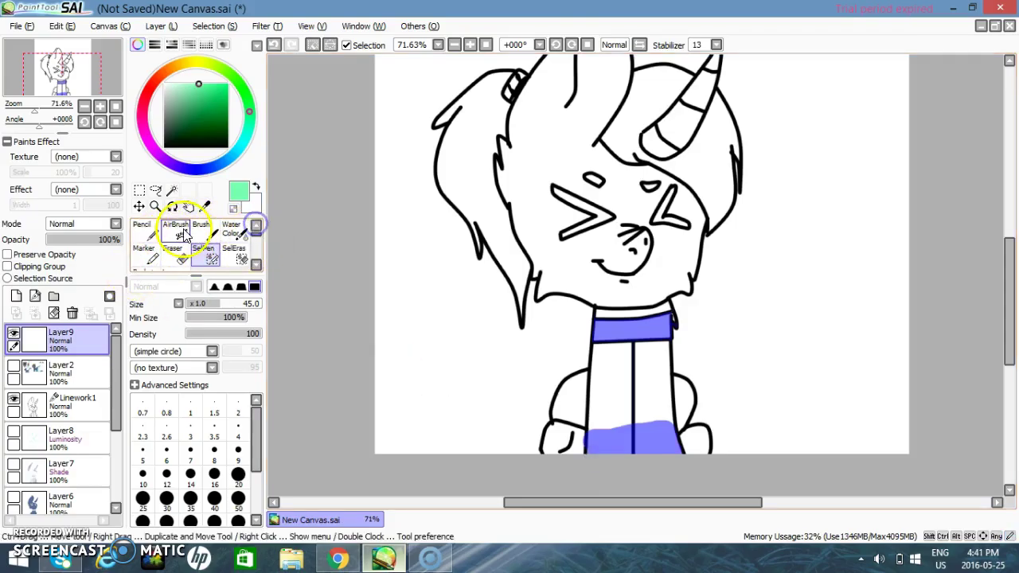
left_click(182, 233)
mouse_move(613, 466)
left_mouse_down()
mouse_move(660, 444)
mouse_move(606, 475)
left_mouse_up()
left_click_drag(628, 322, 657, 328)
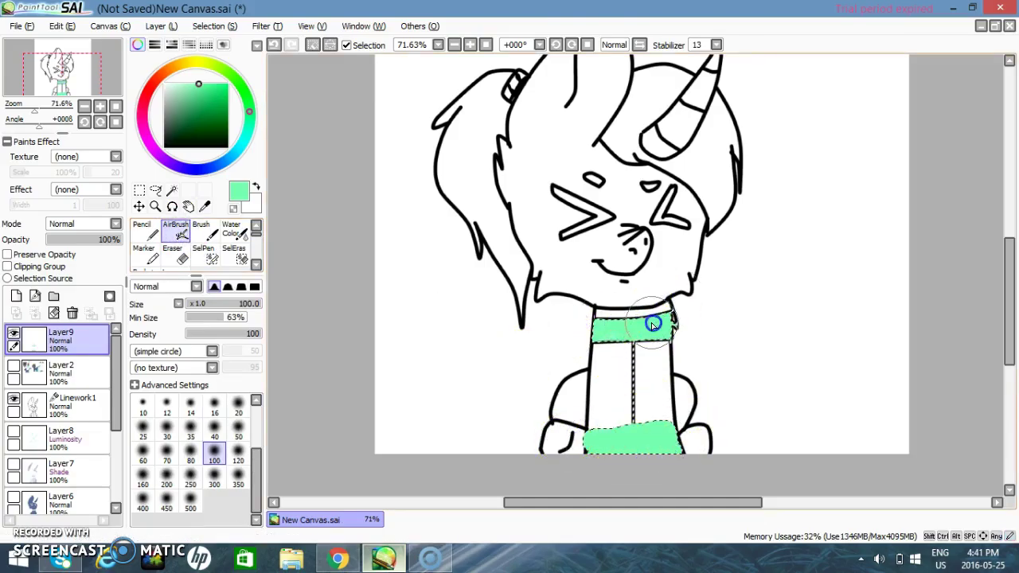
left_click(70, 342)
left_click_drag(70, 342, 70, 427)
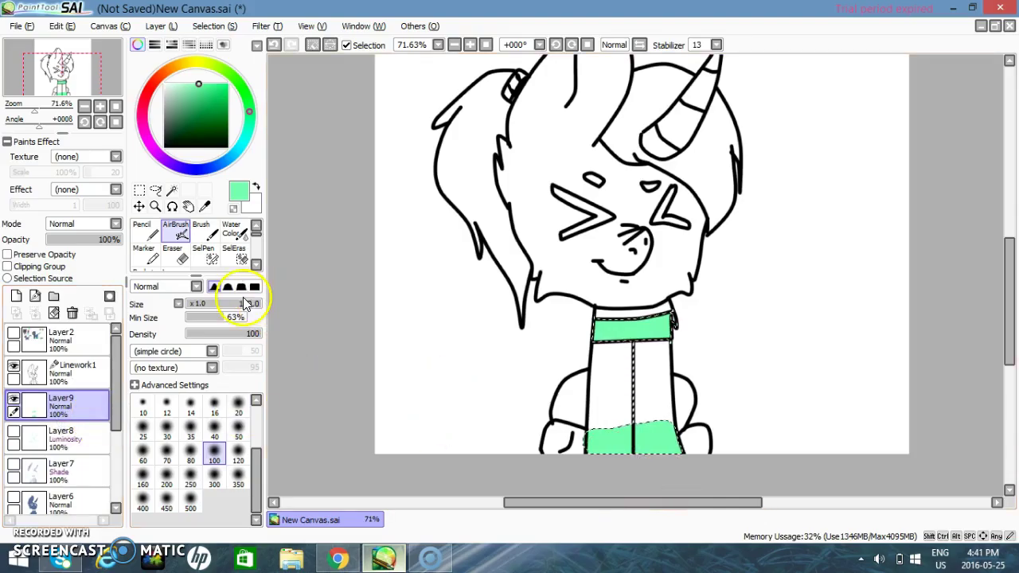
- Show the Layer2 reference drawing and sample the yellow of the character's eye from it
left_click(12, 334)
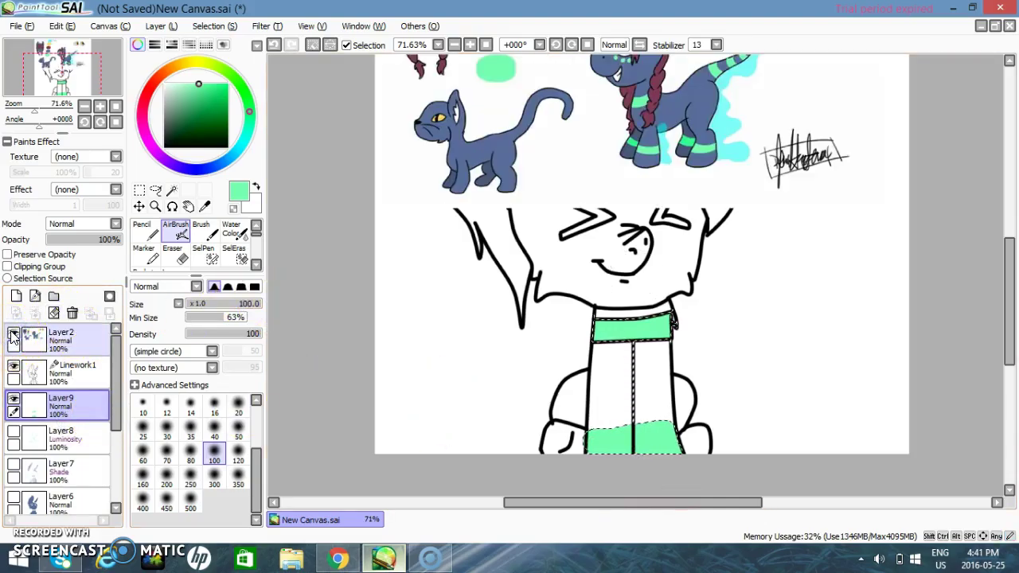
left_click_drag(1009, 325, 1009, 269)
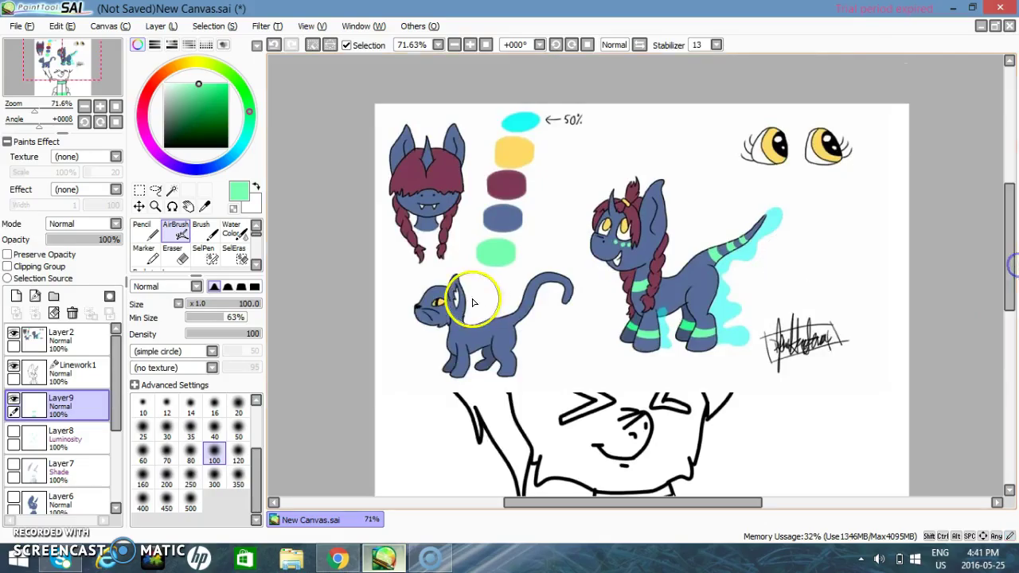
left_click(204, 207)
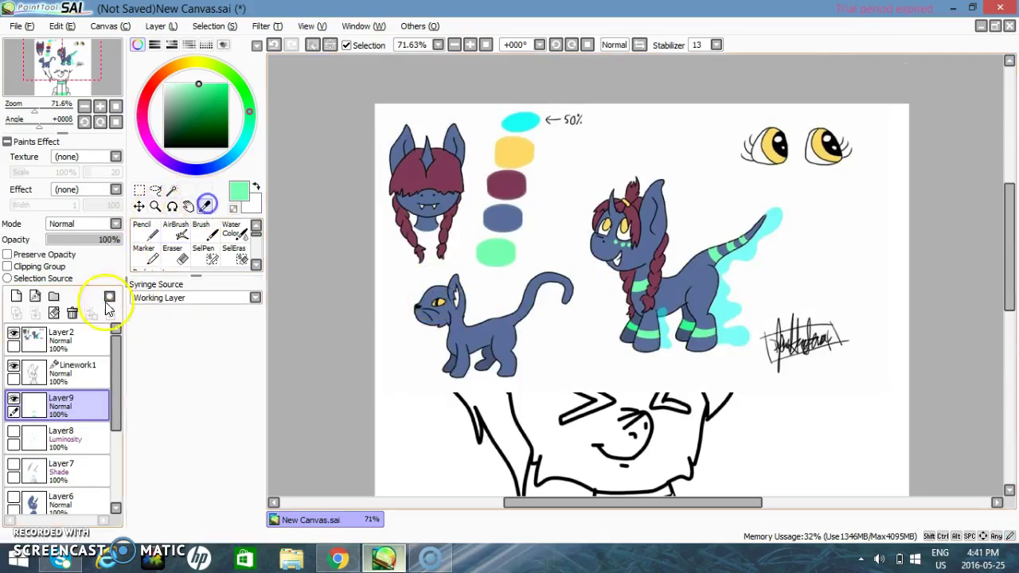
left_click(83, 338)
left_click(625, 227)
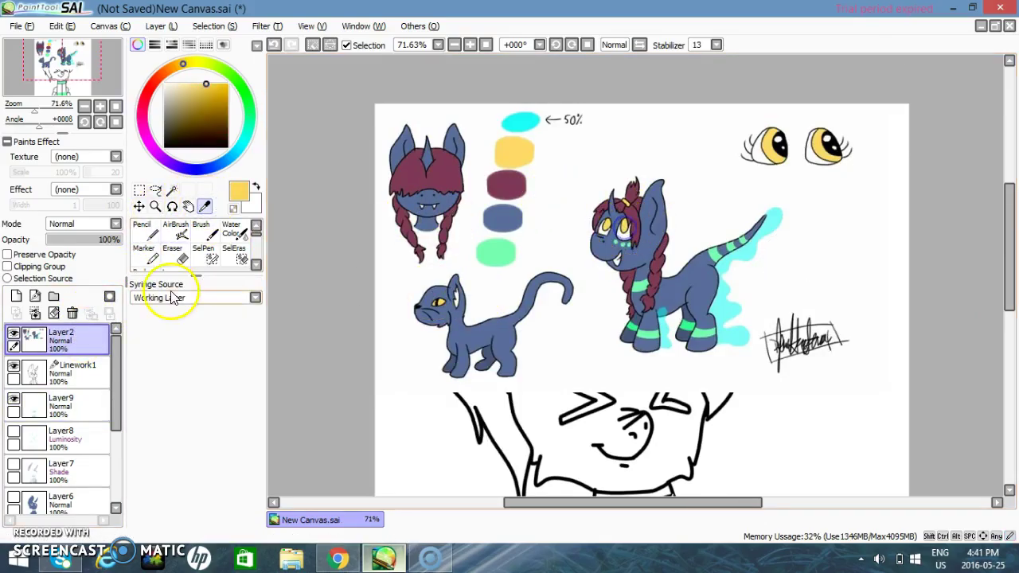
- Delete the Layer2 reference drawing and undo the deletion
left_click(71, 314)
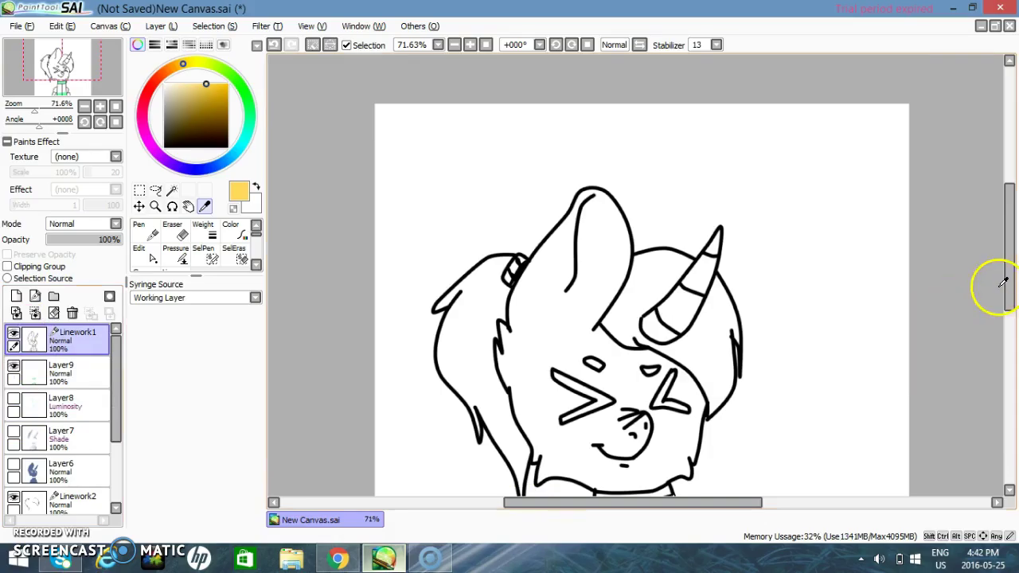
scroll(1009, 288, "down", 2)
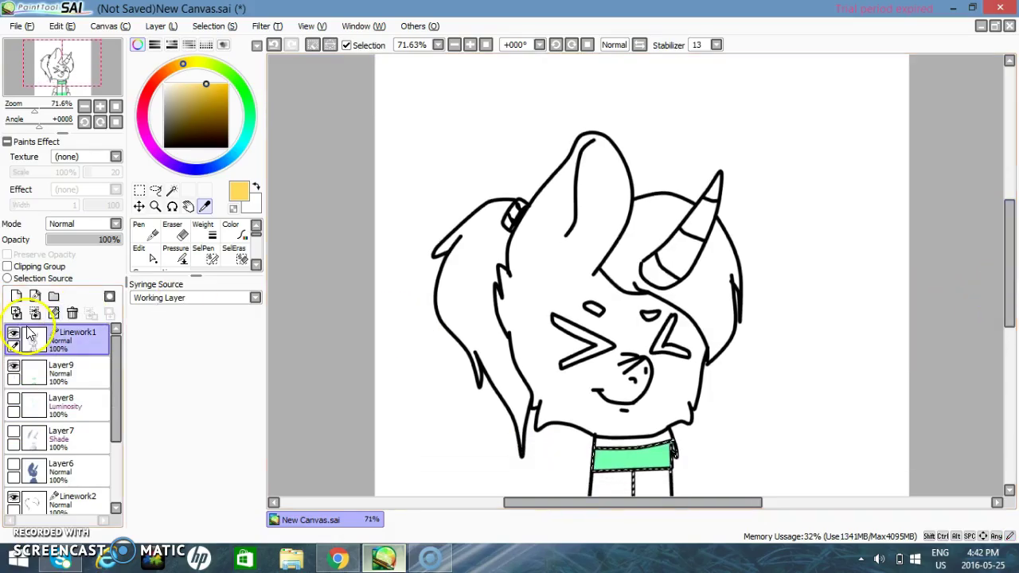
left_click(62, 27)
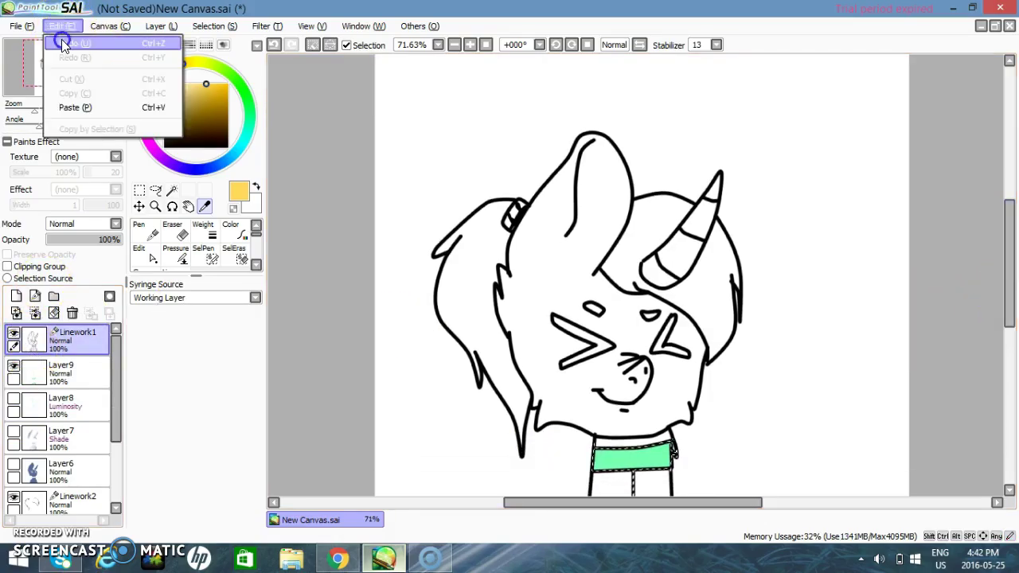
left_click(63, 40)
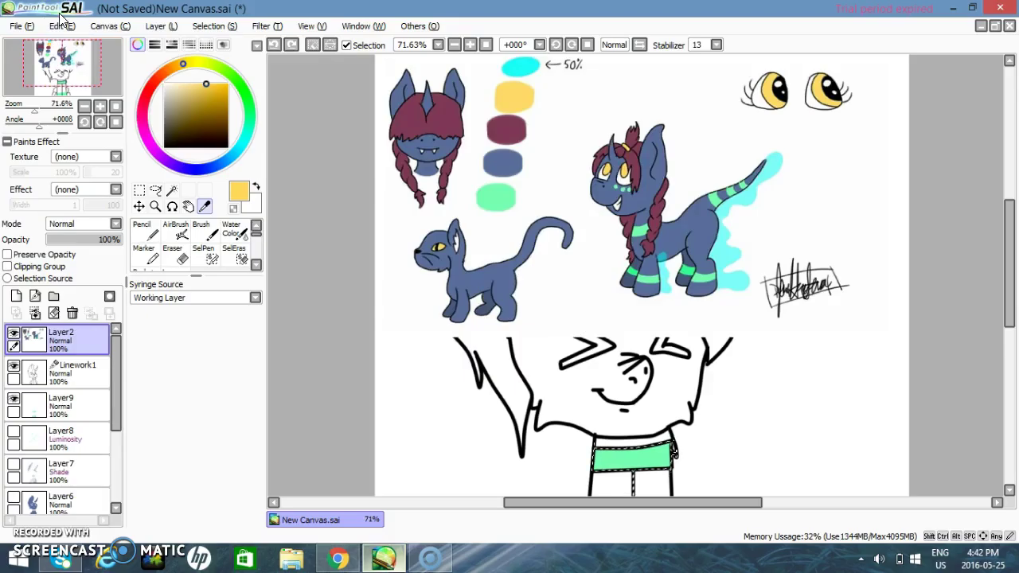
- Replace Layer2 with a new empty layer at the top of the stack, and clear the selection
left_click(72, 314)
left_click(15, 301)
left_click(138, 194)
left_click(431, 207)
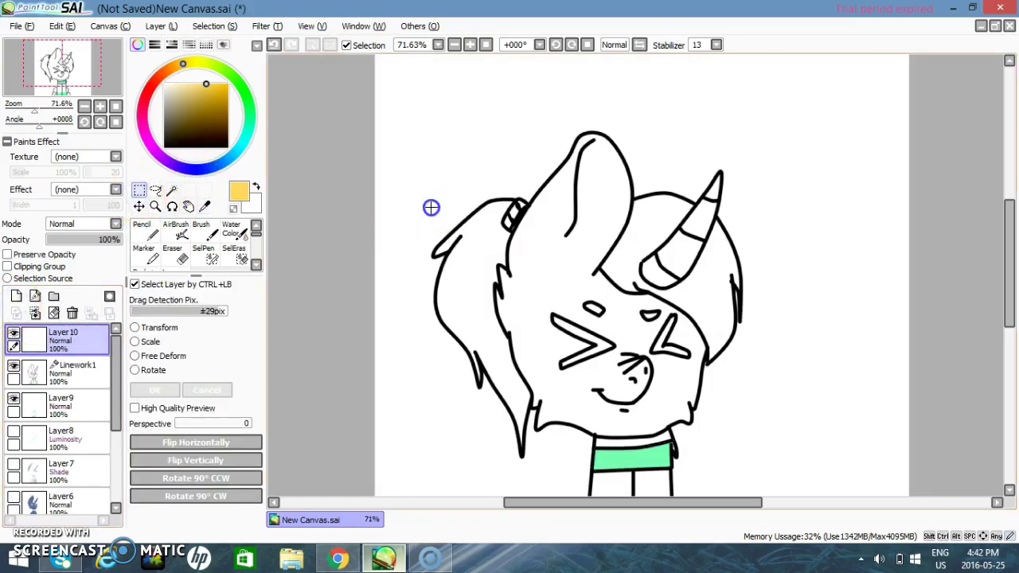
- Undo the cleared selection, the new layer, the Layer2 deletion and the reordering of Layer9
left_click(71, 27)
left_click(72, 42)
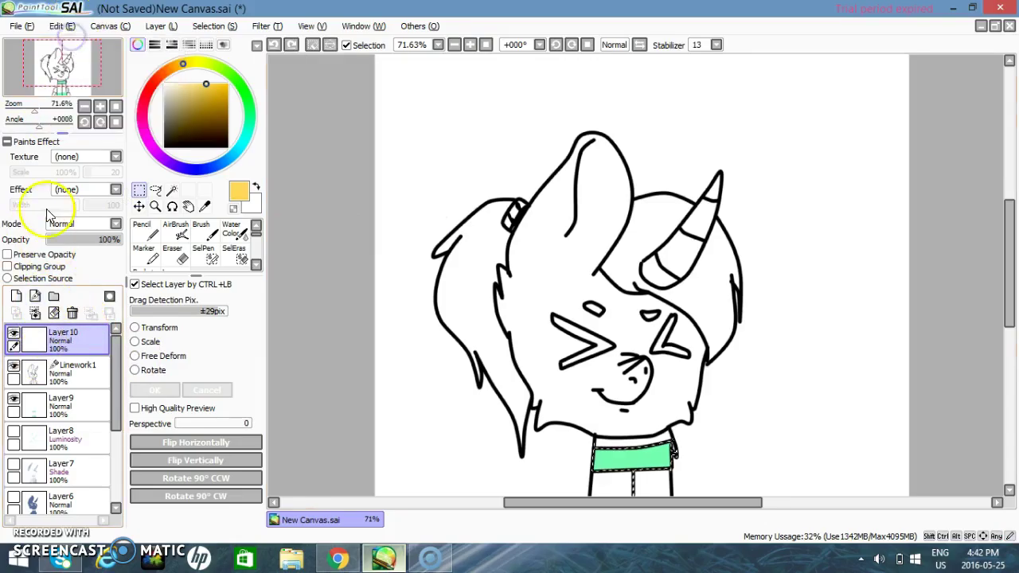
left_click(62, 26)
left_click(67, 42)
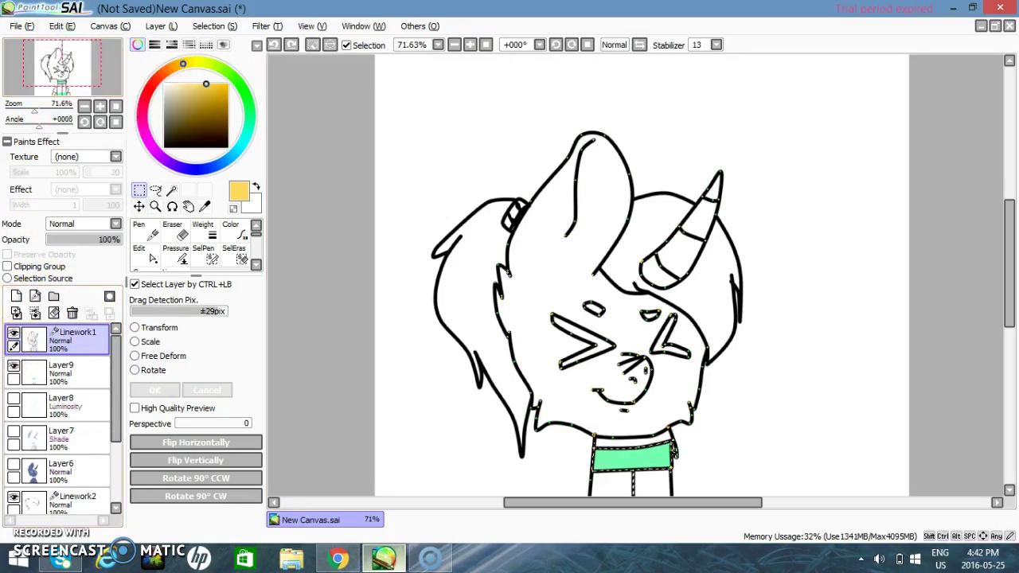
left_click(66, 26)
left_click(67, 49)
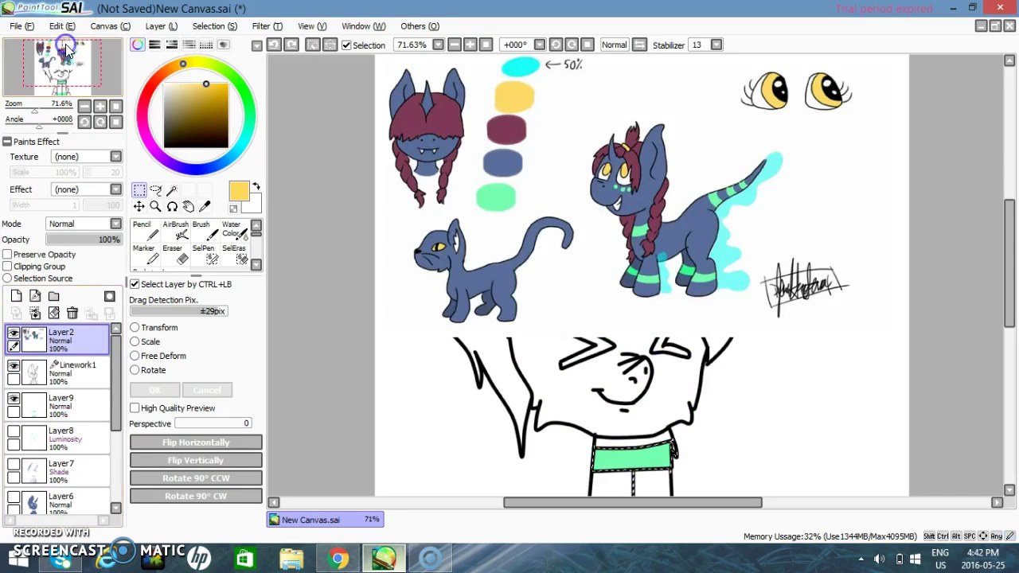
left_click(63, 27)
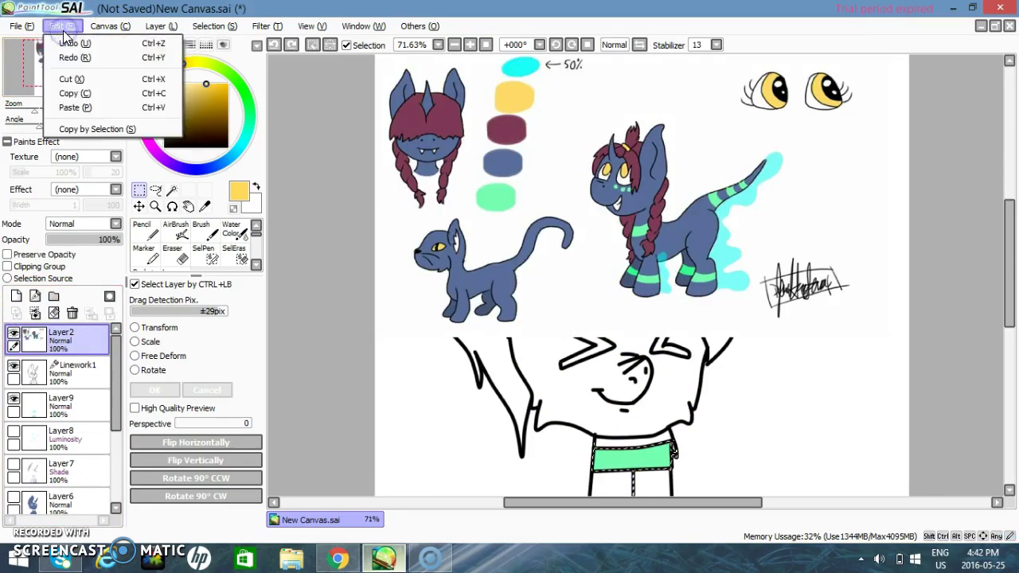
left_click(69, 44)
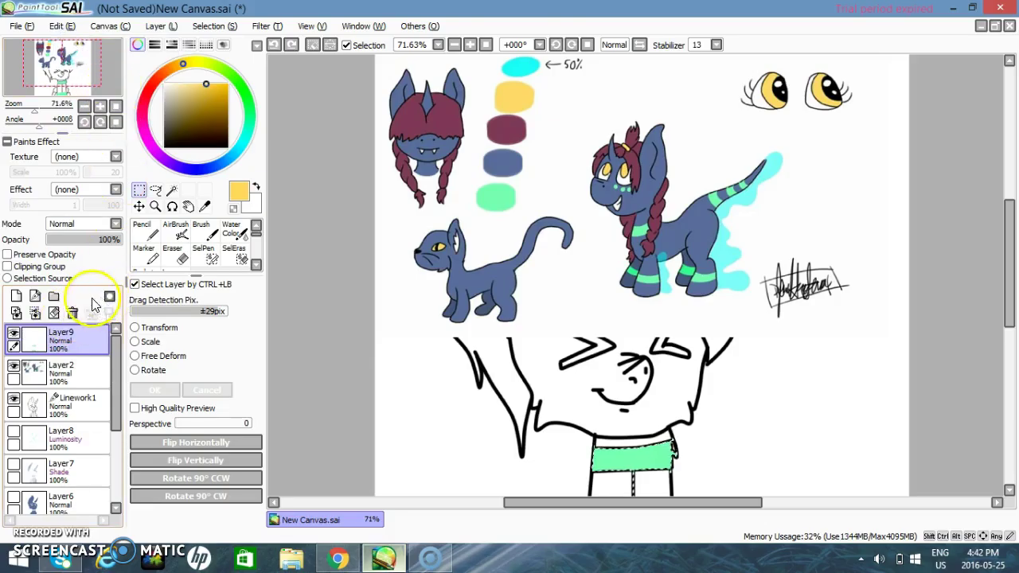
- Delete Layer9, undo the deletion, and undo the mint airbrushing on the neck band
left_click(70, 312)
left_click(64, 26)
left_click(72, 43)
left_click(65, 27)
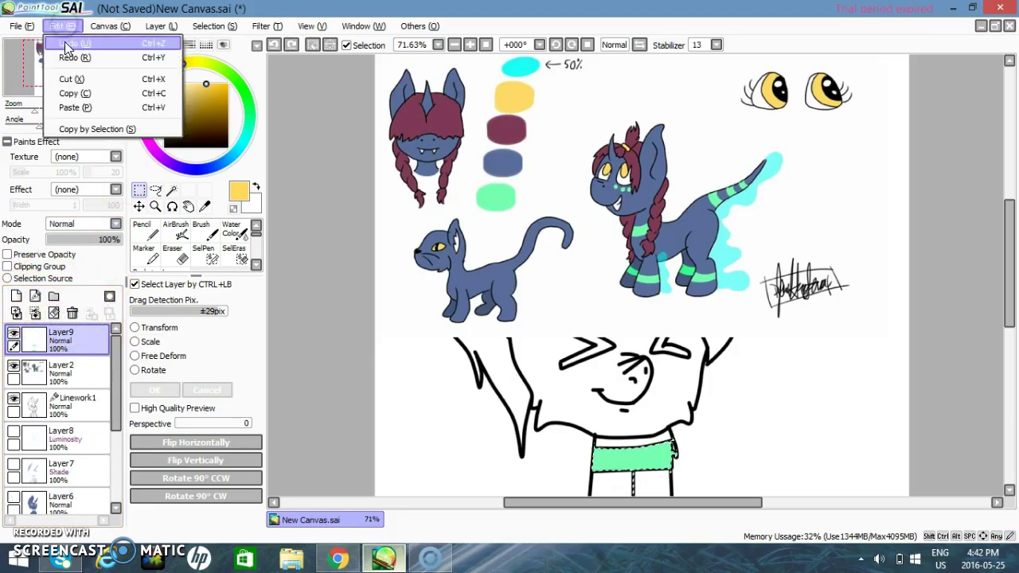
left_click(64, 43)
- Delete Layer9 again, undo the deletion, and make Layer2 the active layer
left_click(71, 312)
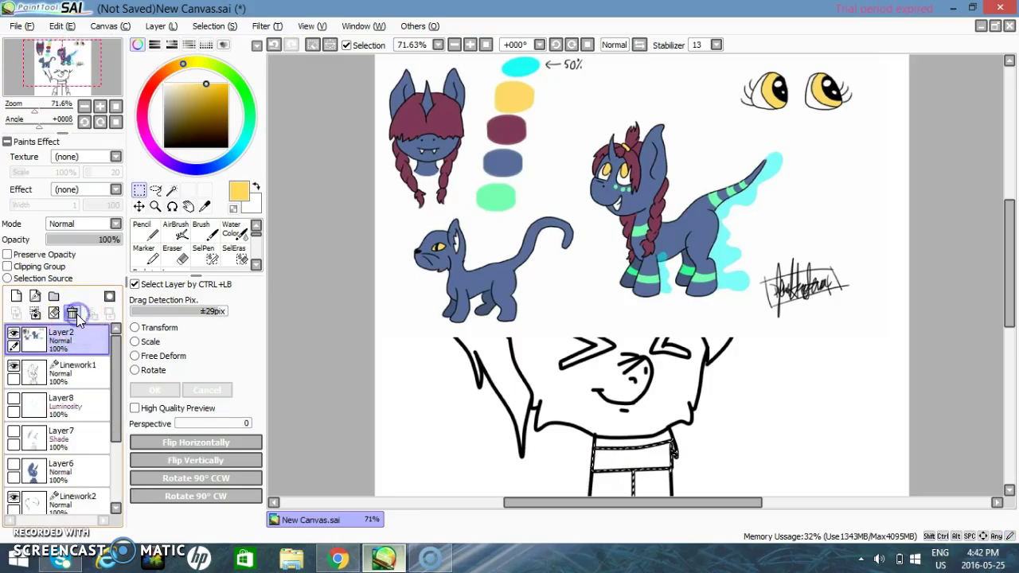
left_click(63, 26)
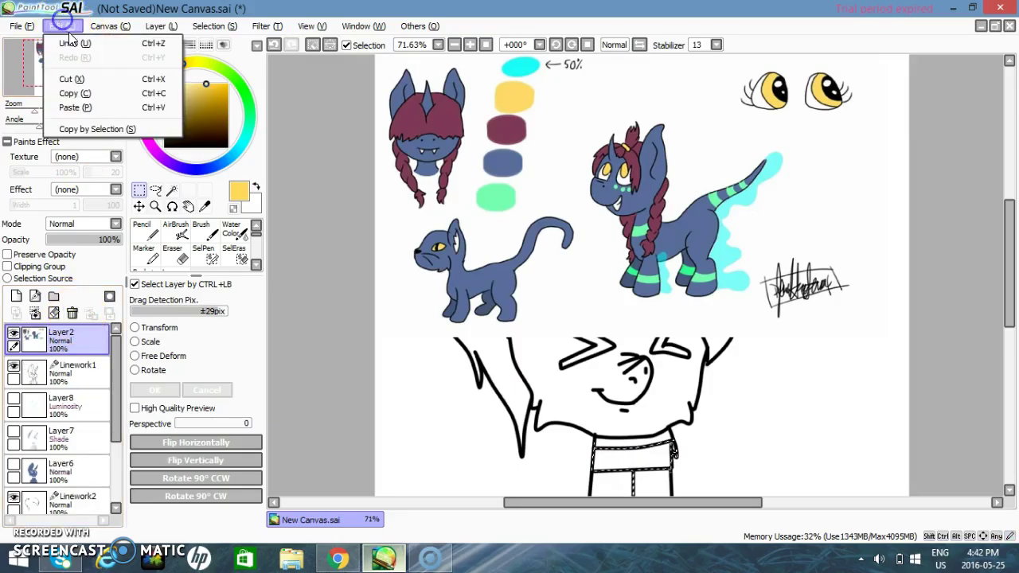
left_click(72, 40)
left_click(86, 358)
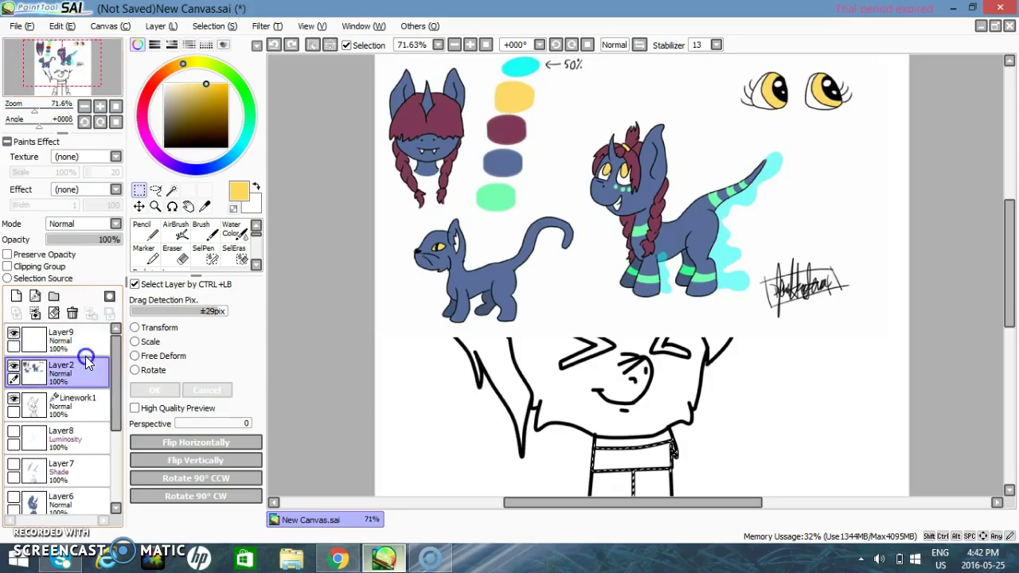
- Undo repeatedly past the neck band selection and the creation of Layer9, back to the earlier edits on Layer8
left_click(62, 26)
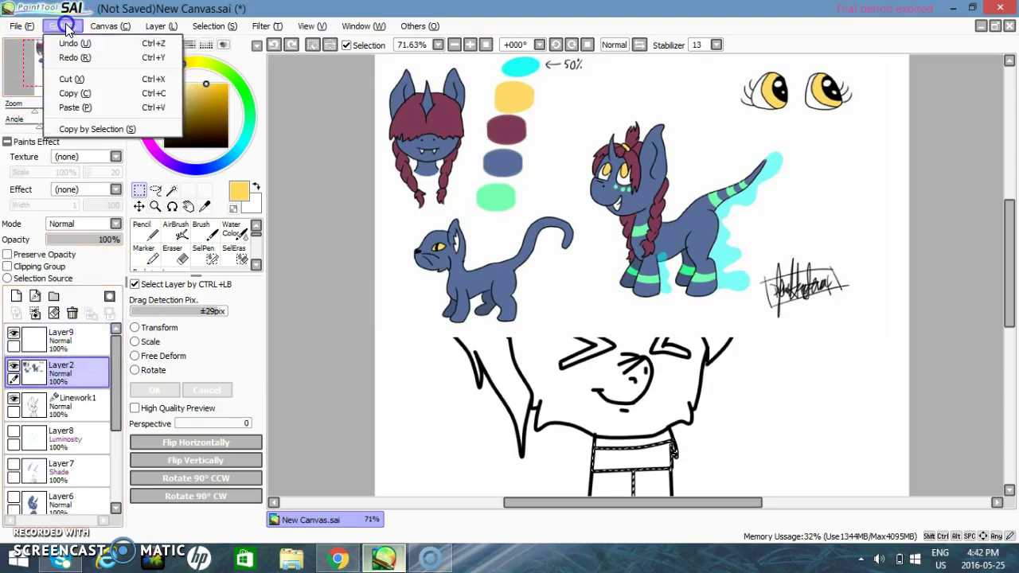
left_click(70, 39)
left_click(68, 29)
left_click(72, 43)
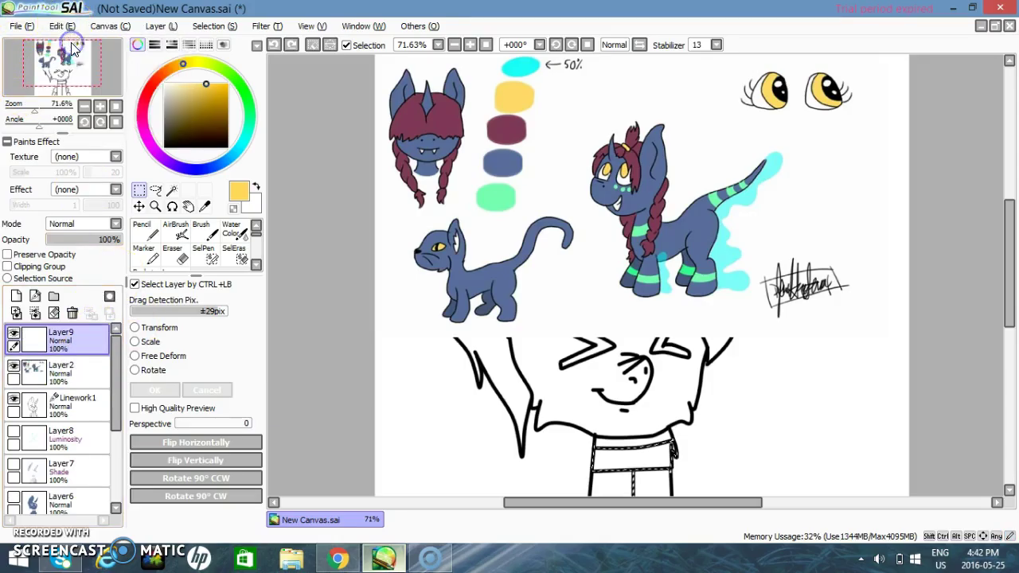
left_click(67, 27)
left_click(72, 40)
left_click(67, 27)
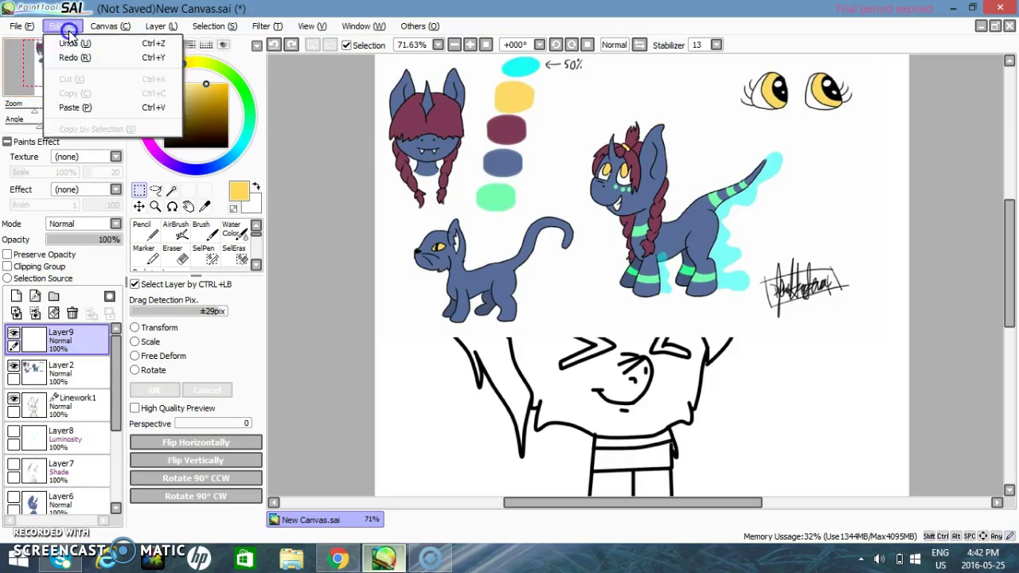
left_click(72, 41)
left_click(69, 29)
left_click(73, 44)
left_click(71, 31)
left_click(72, 43)
left_click(67, 27)
left_click(72, 43)
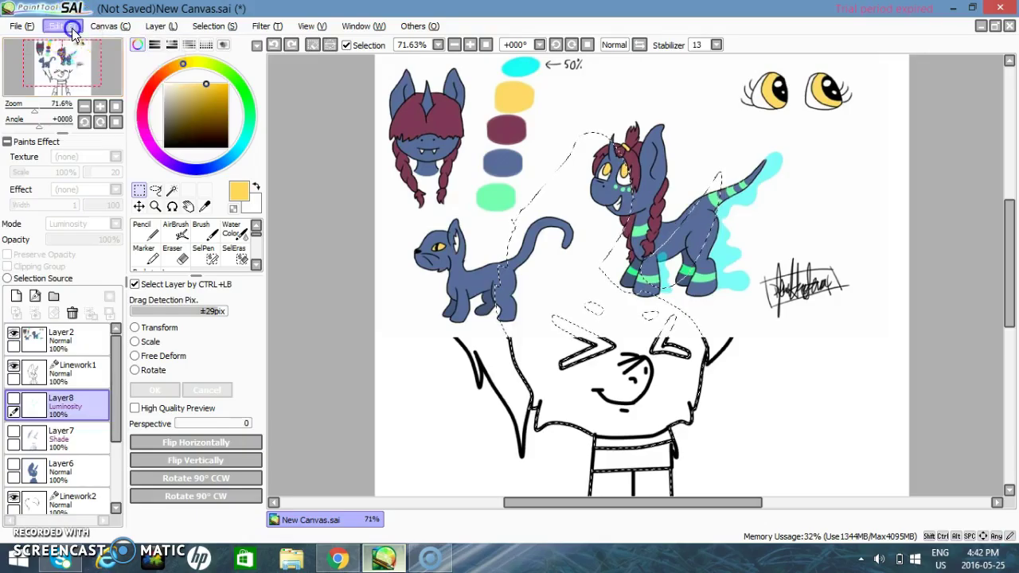
left_click(69, 27)
left_click(74, 44)
left_click(68, 28)
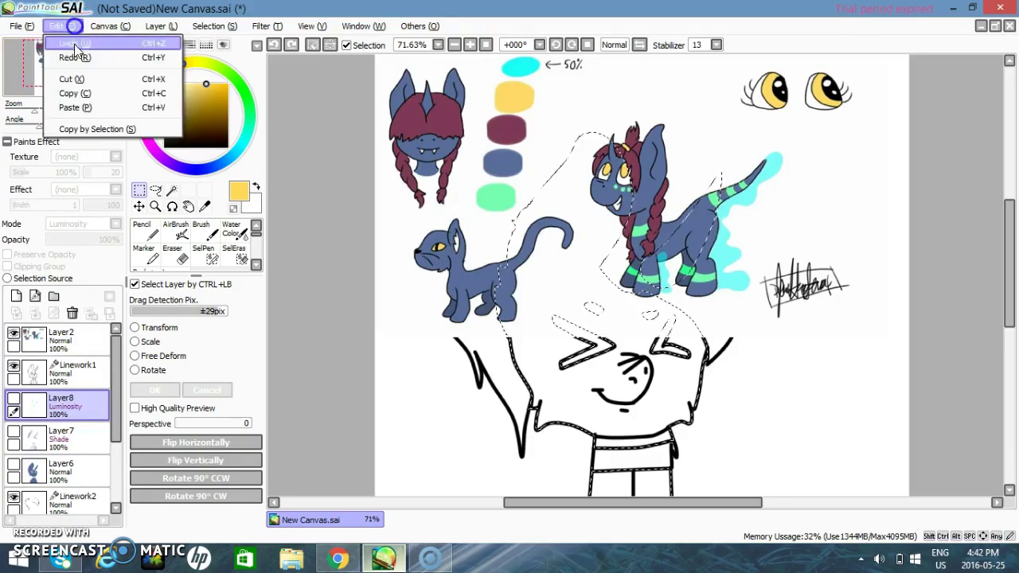
left_click(73, 42)
left_click(69, 27)
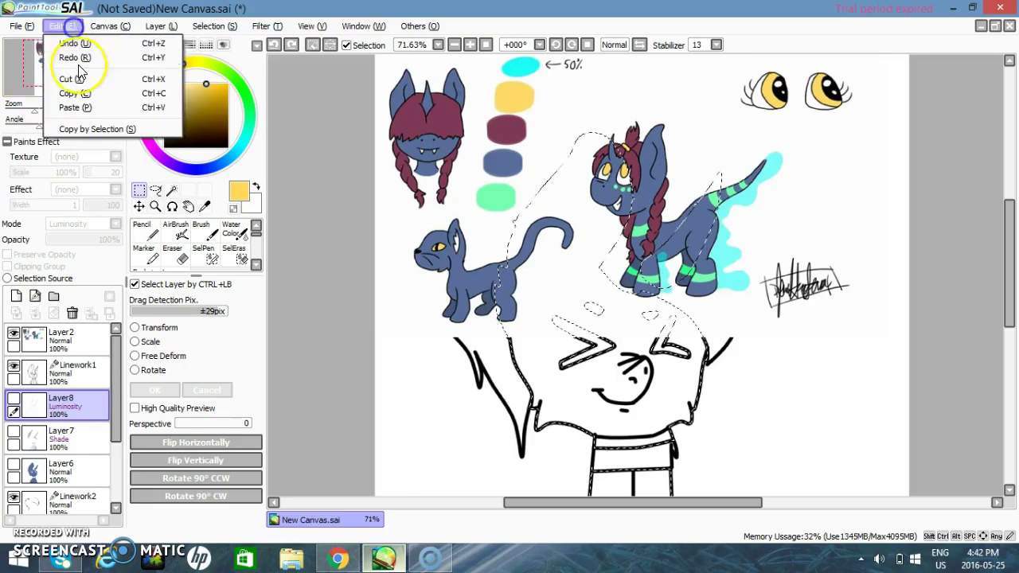
left_click(73, 43)
left_click(69, 27)
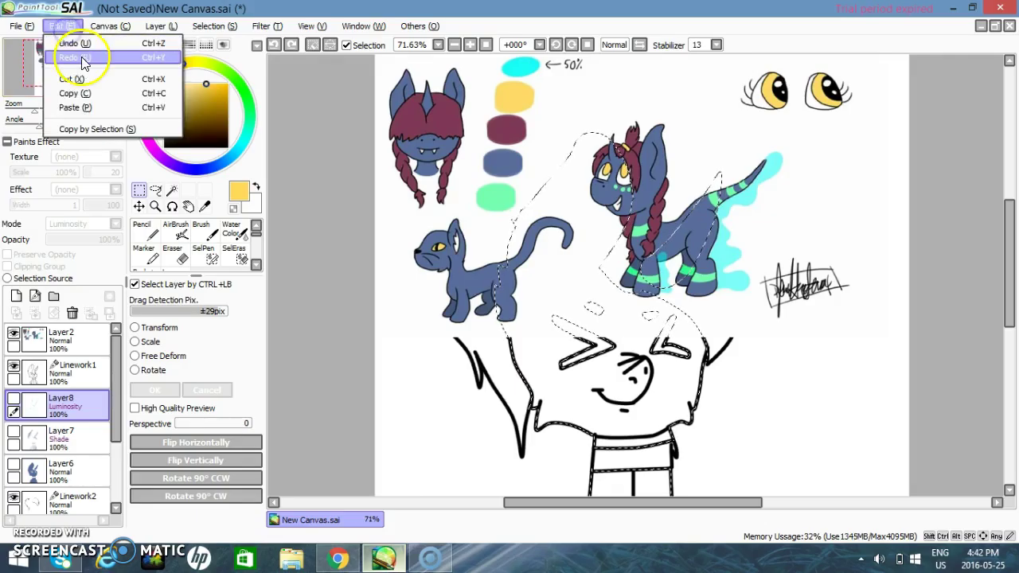
left_click(73, 44)
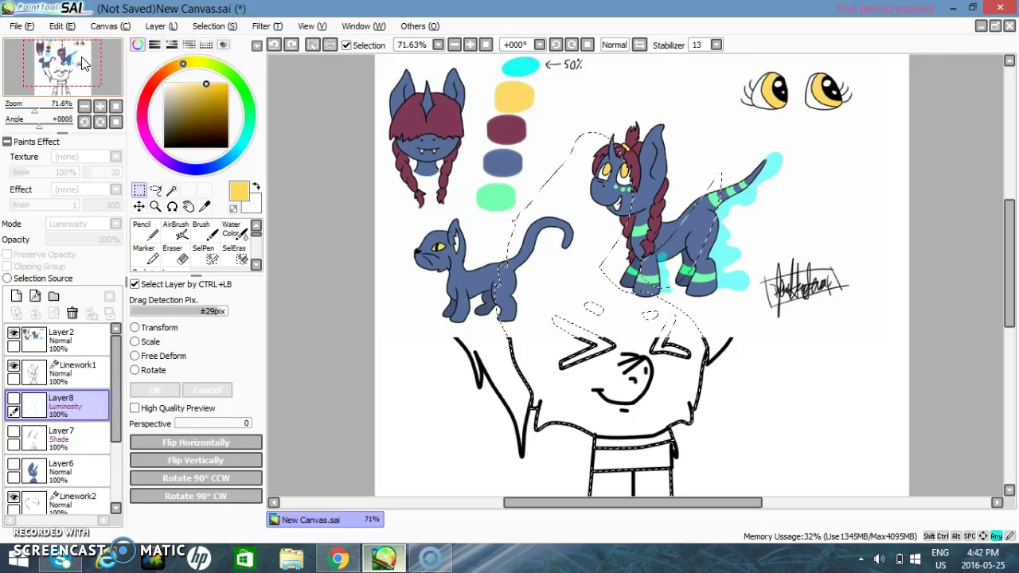
- Redo the undone edits up to the creation of Layer9 with the neck band selected
left_click(64, 26)
left_click(69, 56)
left_click(61, 27)
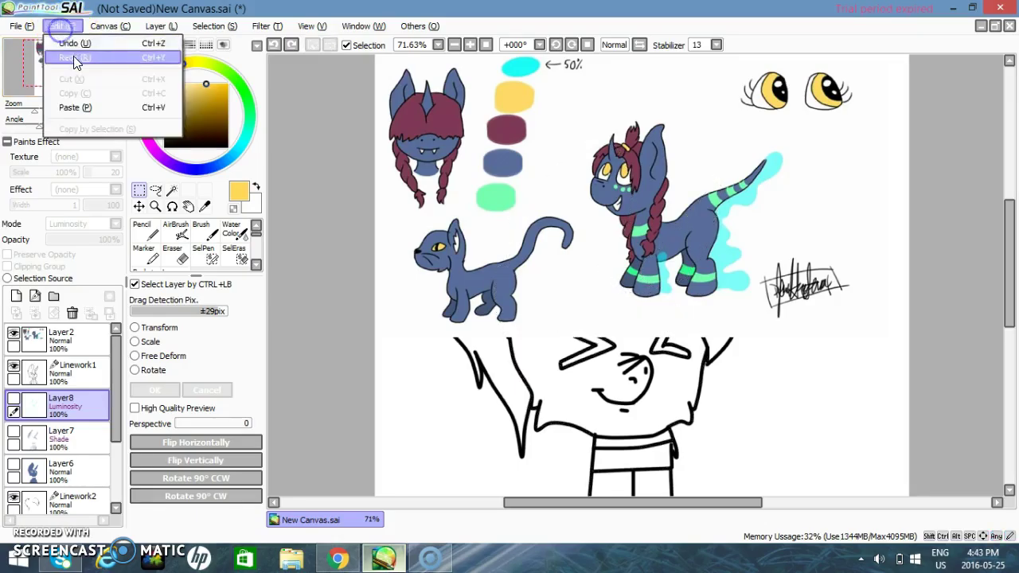
left_click(73, 57)
left_click(62, 27)
left_click(84, 58)
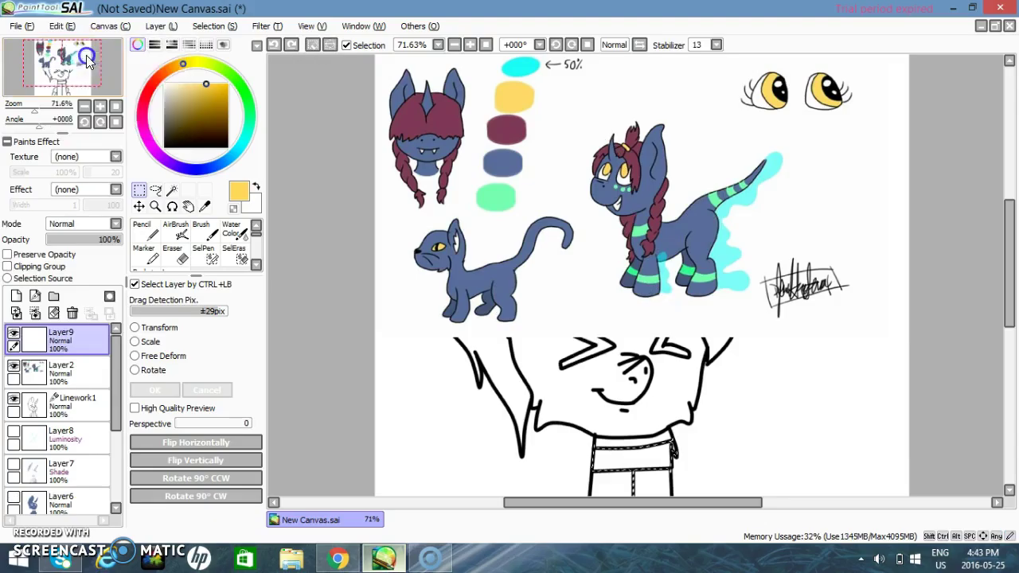
- Redo the remaining undone edits through the deletion of Layer9, ending with Layer2 active
left_click(63, 27)
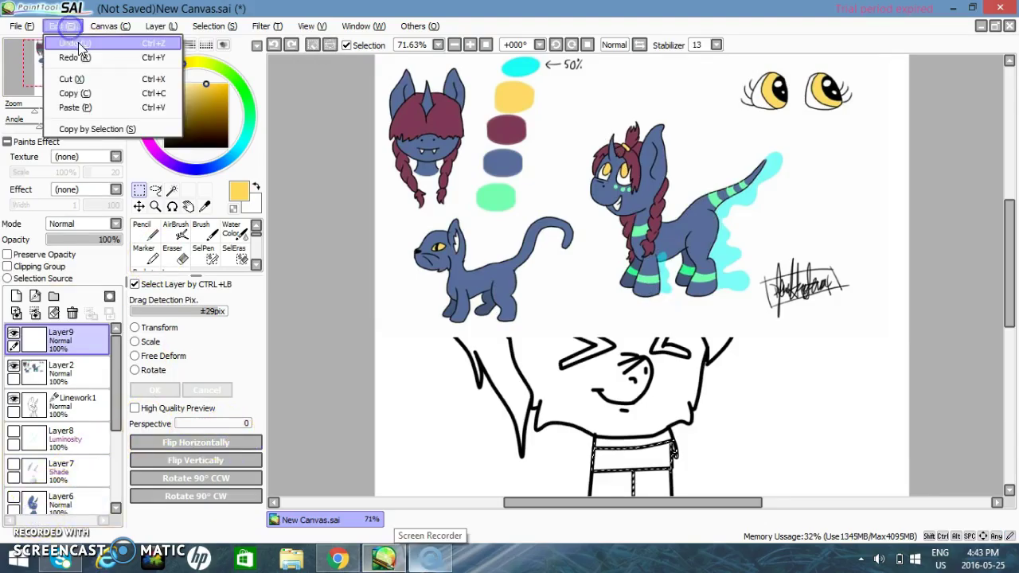
left_click(80, 58)
left_click(69, 27)
left_click(73, 56)
left_click(64, 37)
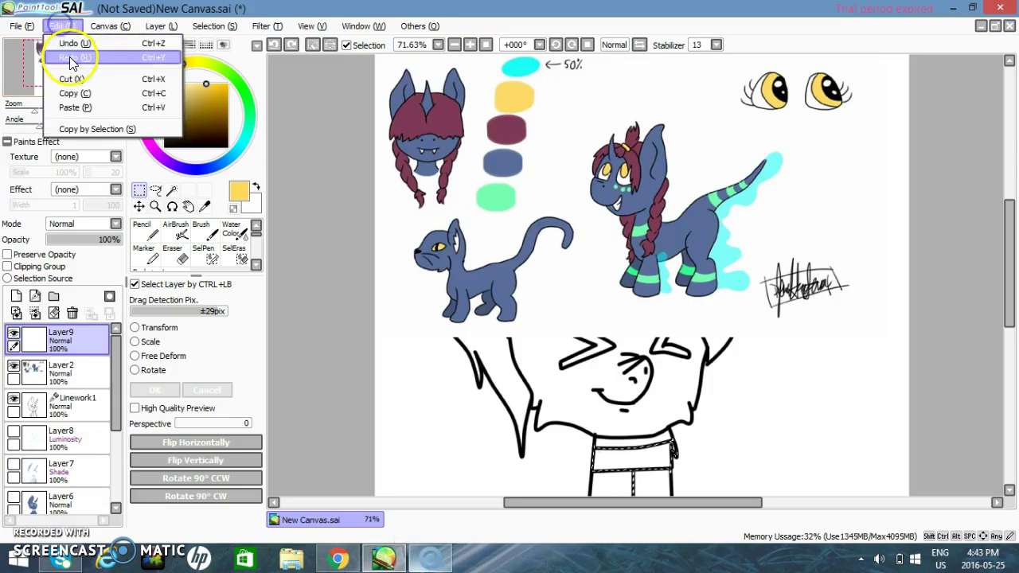
left_click(70, 45)
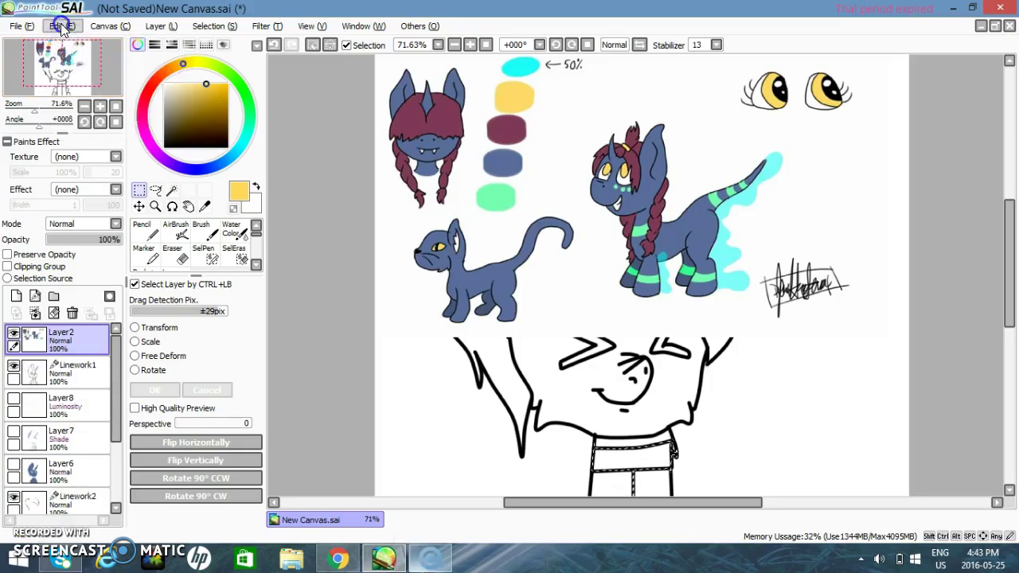
left_click(63, 28)
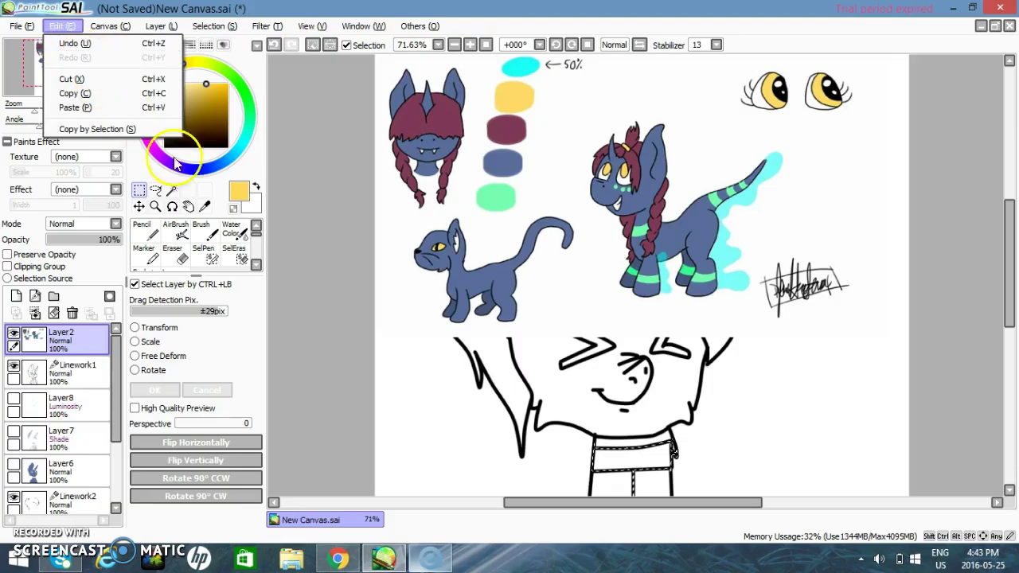
left_click(362, 247)
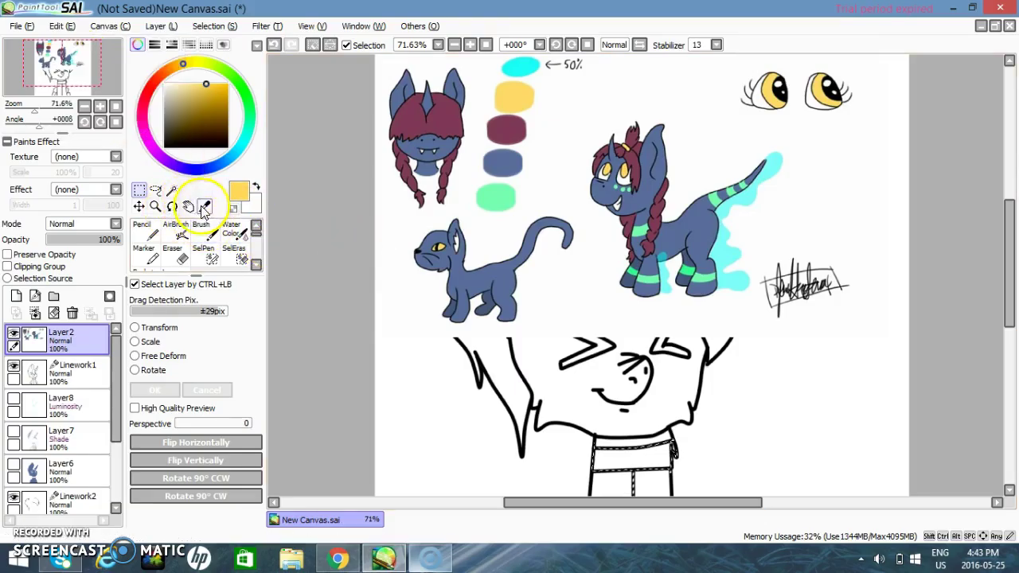
left_click(171, 189)
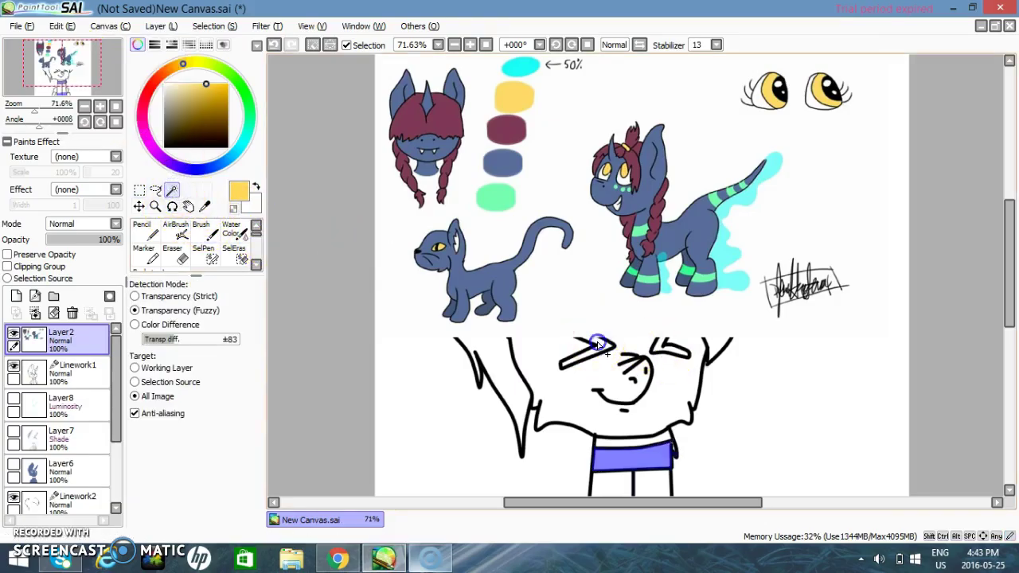
left_click(598, 344)
left_click(62, 26)
left_click(57, 40)
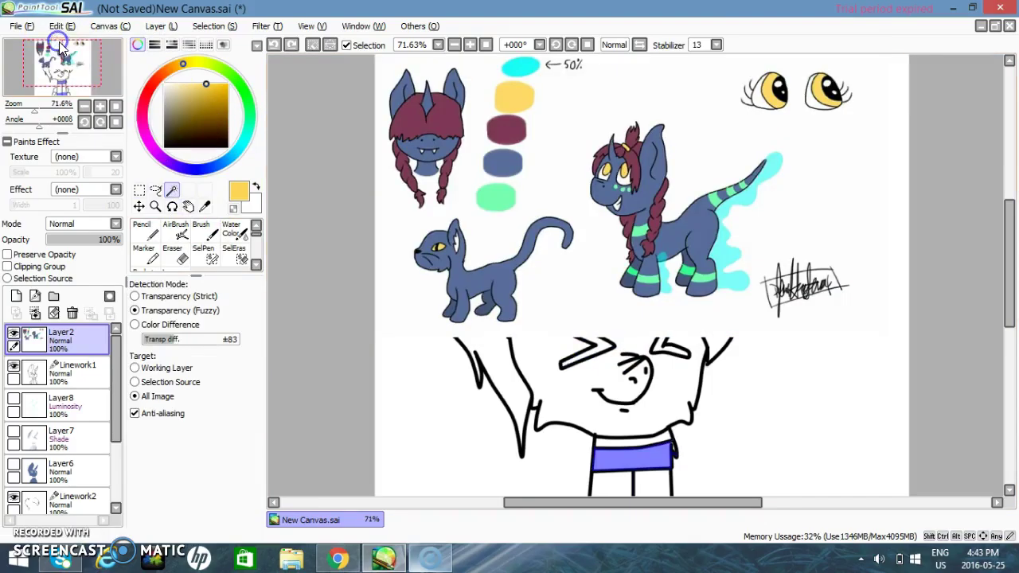
- Sample the mint green from the reference pony's neck stripe, and replace Layer2 with a new empty layer
left_click(203, 207)
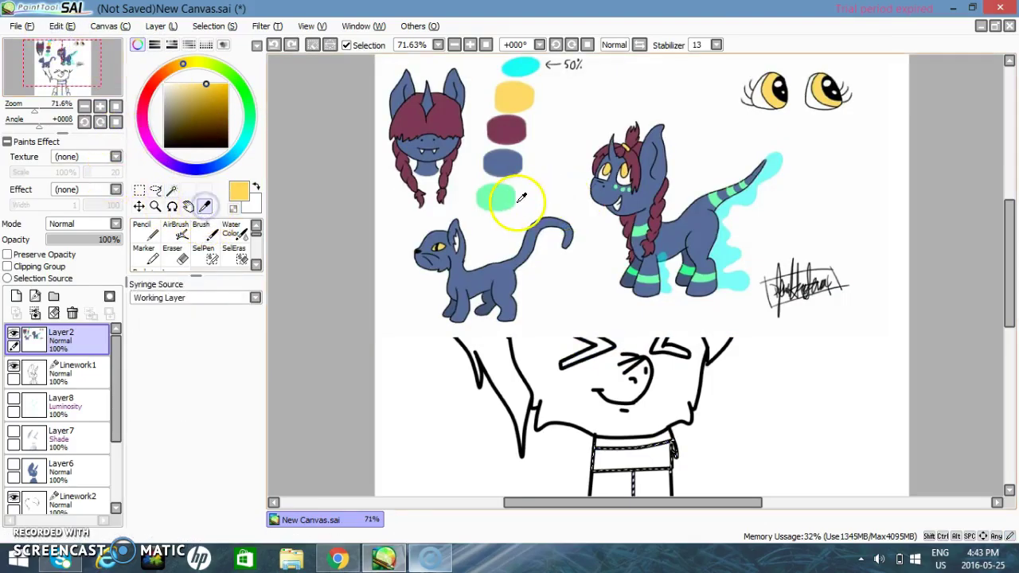
left_click(637, 229)
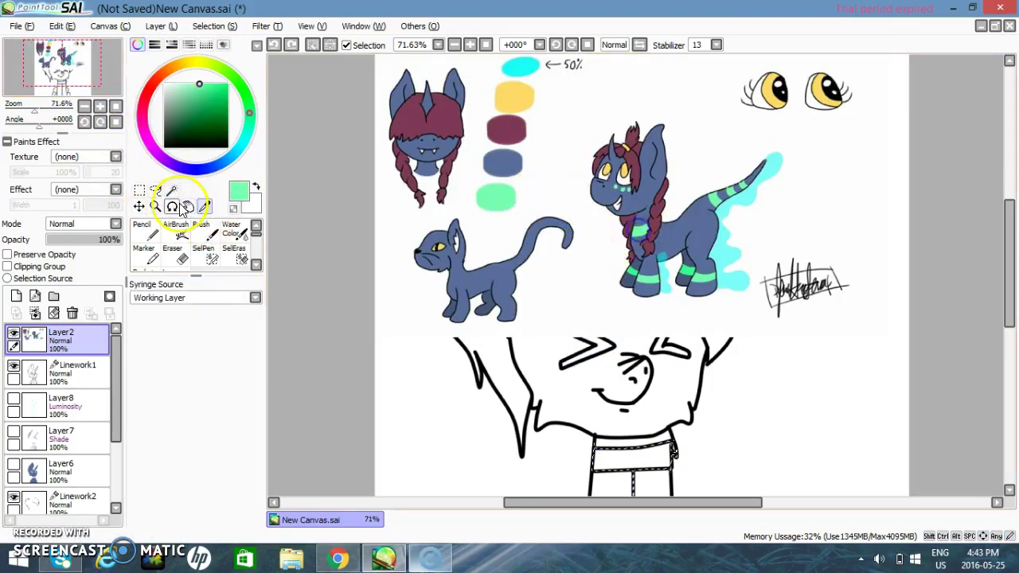
left_click(141, 233)
left_click(72, 312)
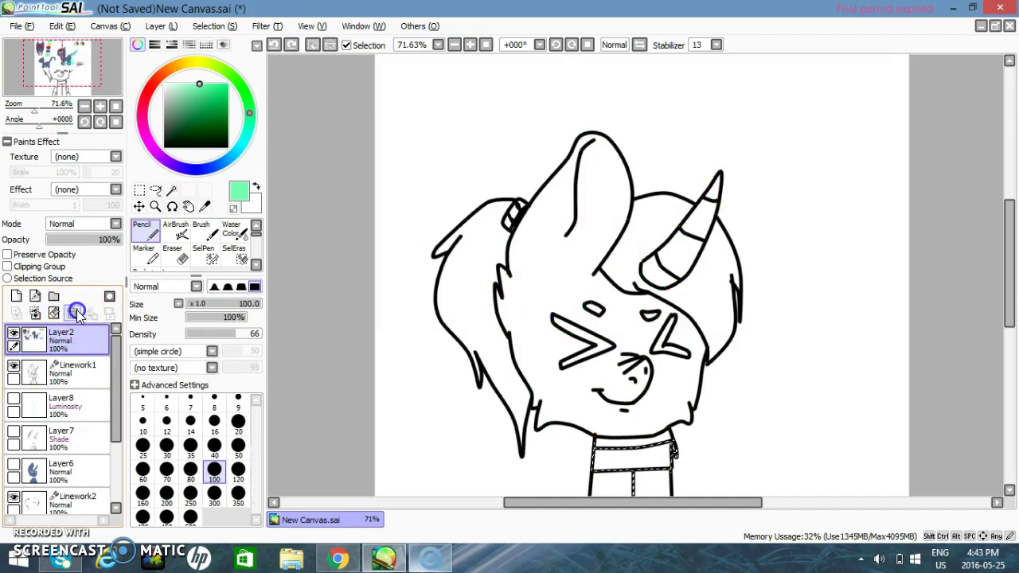
left_click(16, 296)
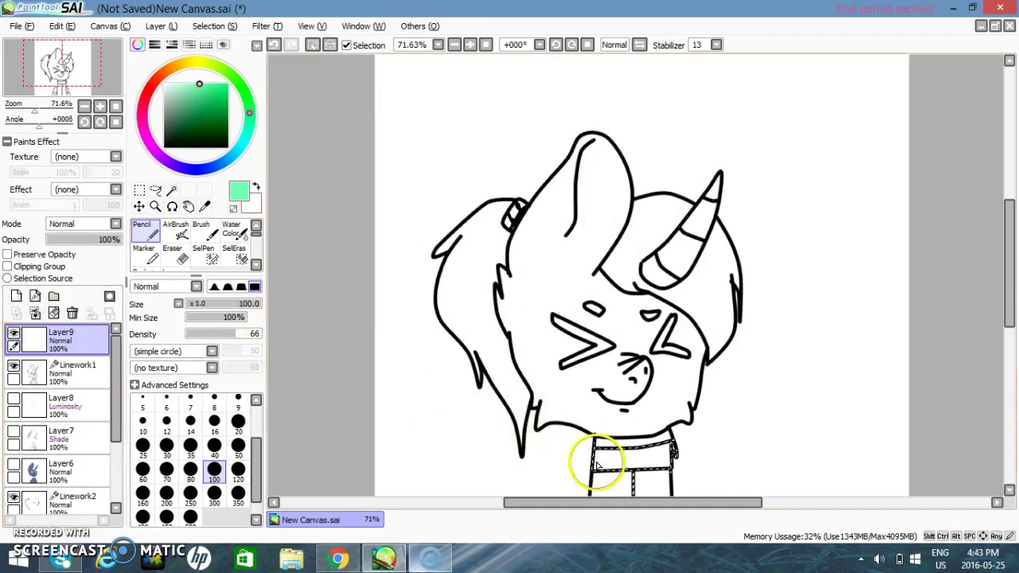
- Paint the selected neck band and lower body area mint green with the Pencil, move the layer below Linework1 and deselect
left_click_drag(596, 461, 615, 455)
left_click_drag(1009, 228, 1007, 313)
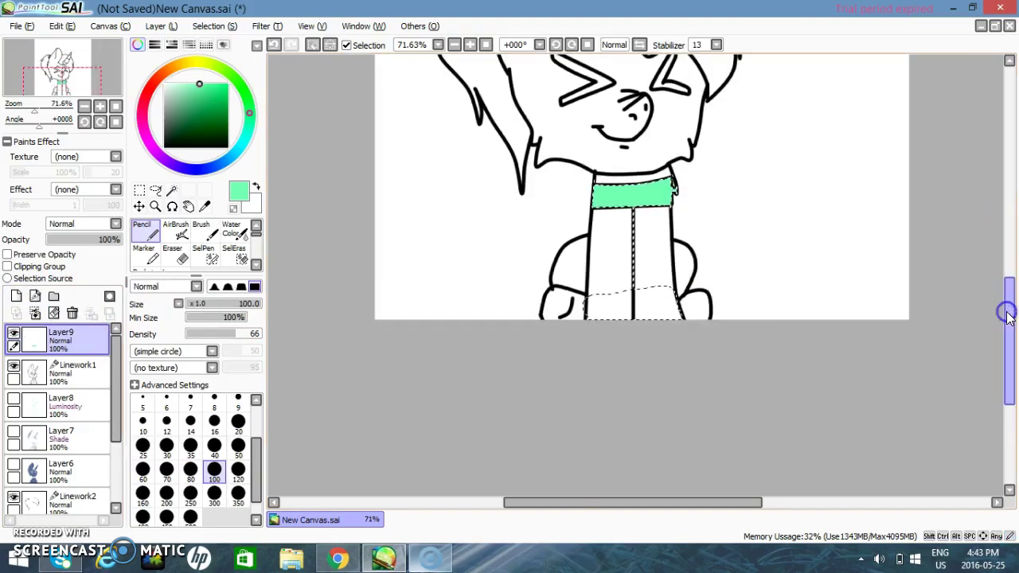
left_click_drag(680, 280, 597, 310)
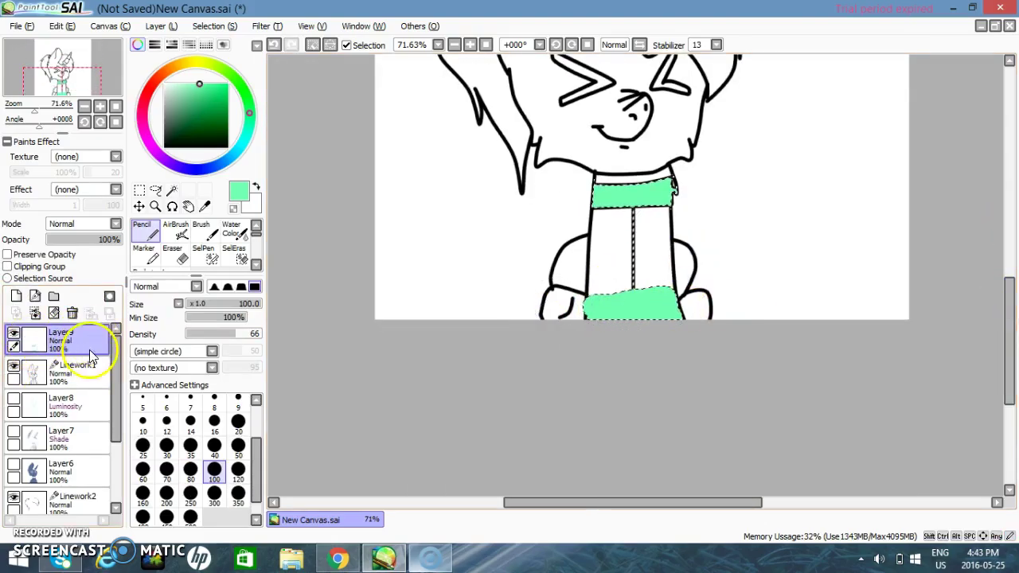
left_click_drag(90, 366, 91, 386)
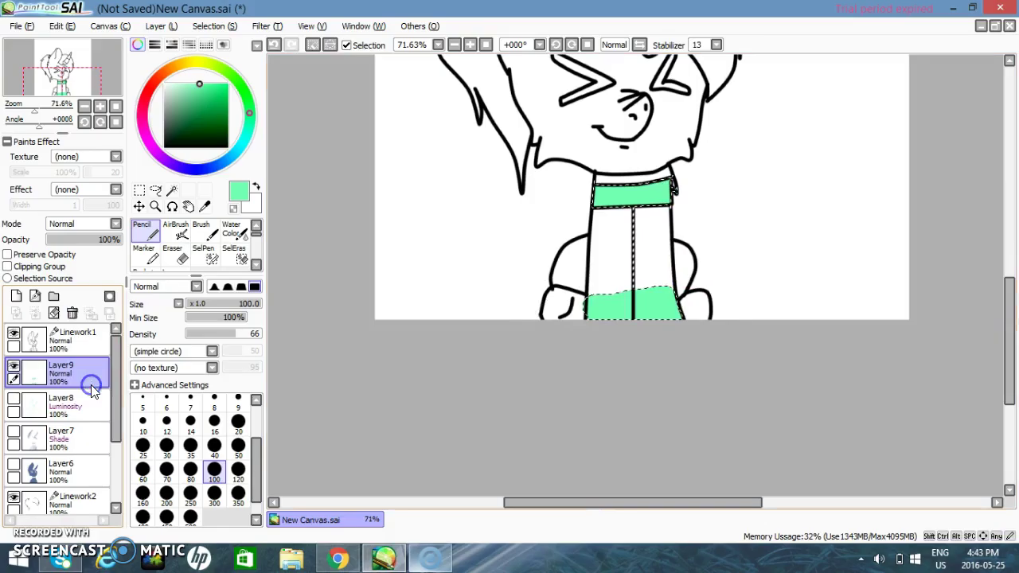
left_click(139, 190)
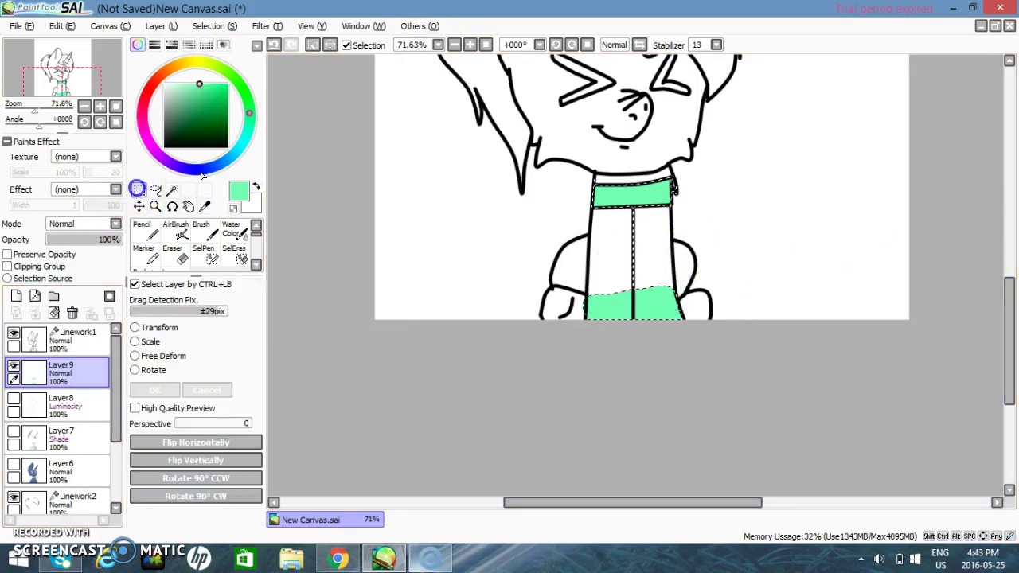
left_click(428, 219)
- Set the Pencil size to 22 and paint three mint green dots on the cheek beneath the eye
left_click(143, 230)
left_click(185, 304)
left_click(195, 302)
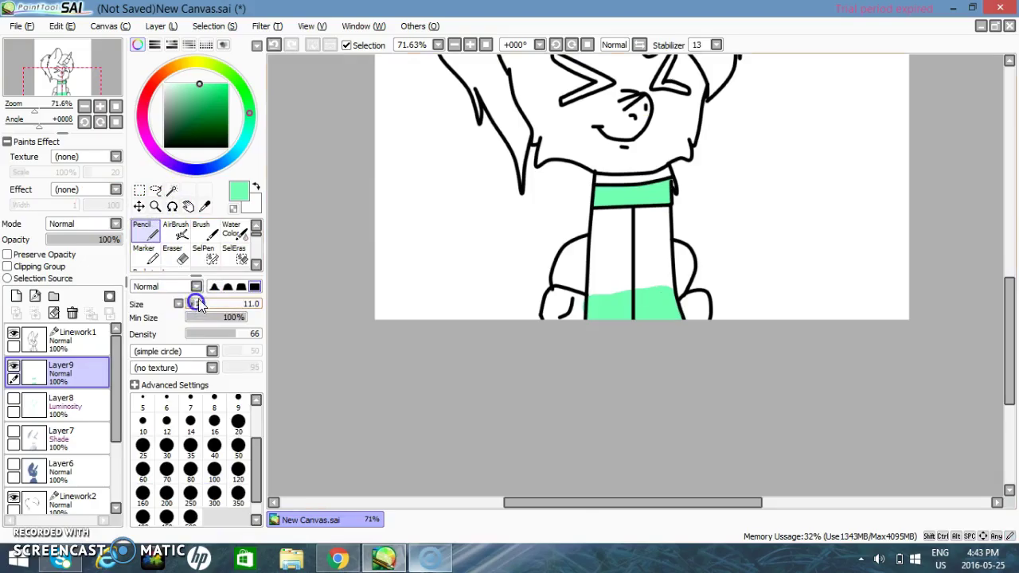
left_click_drag(199, 307, 735, 163)
left_click(229, 302)
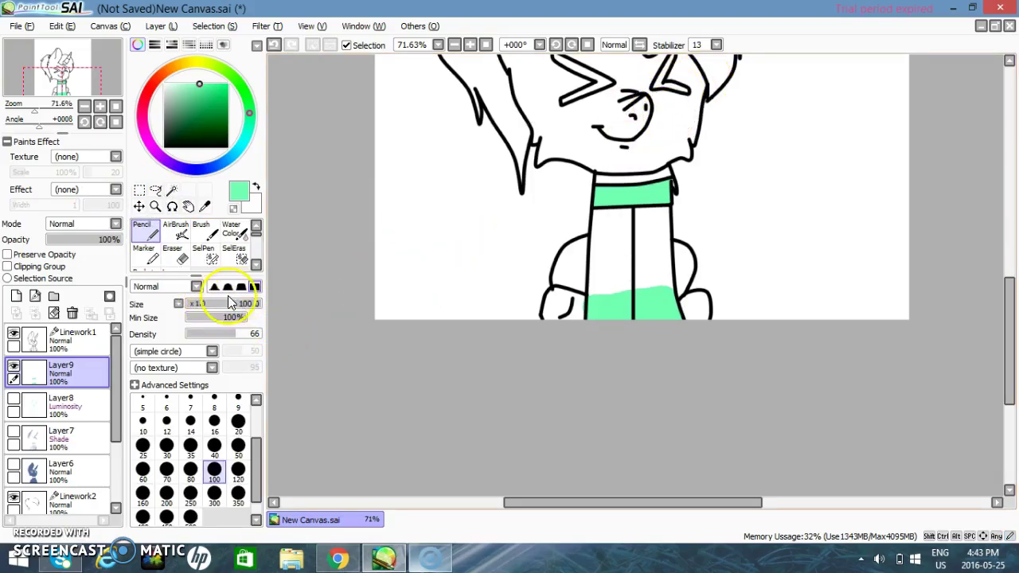
left_click(203, 307)
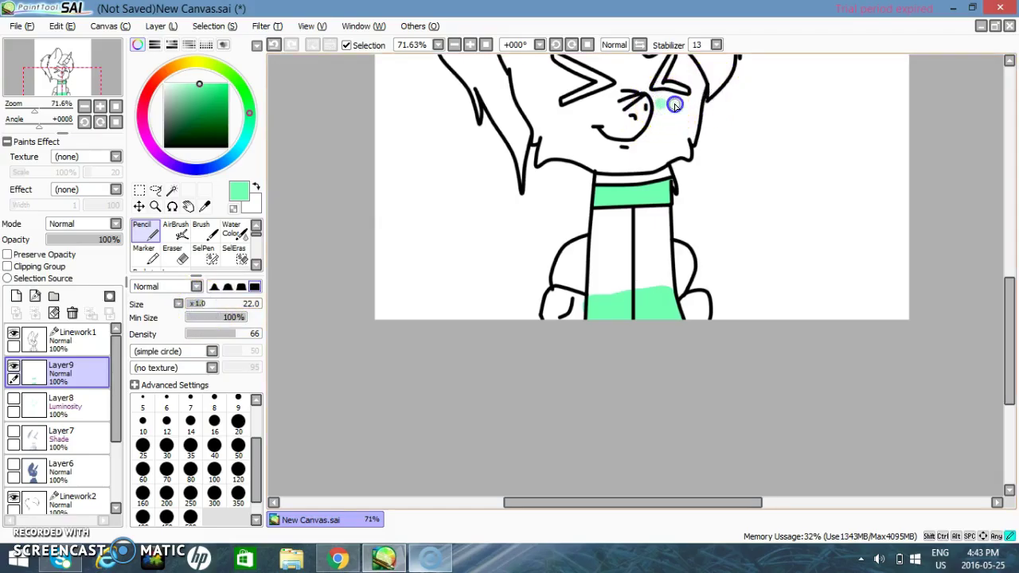
left_click_drag(1006, 297, 1013, 272)
left_click(670, 436)
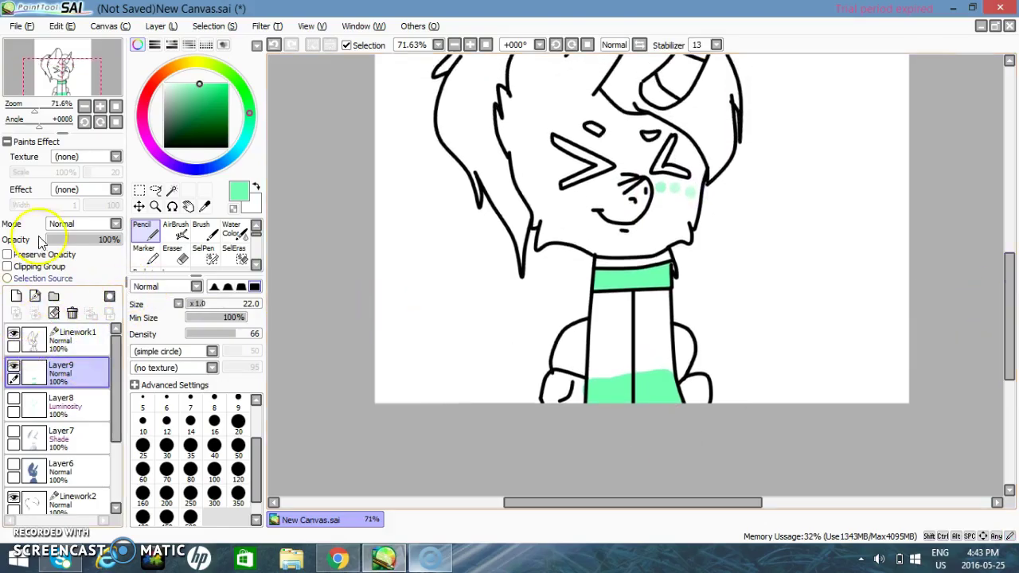
left_click(62, 26)
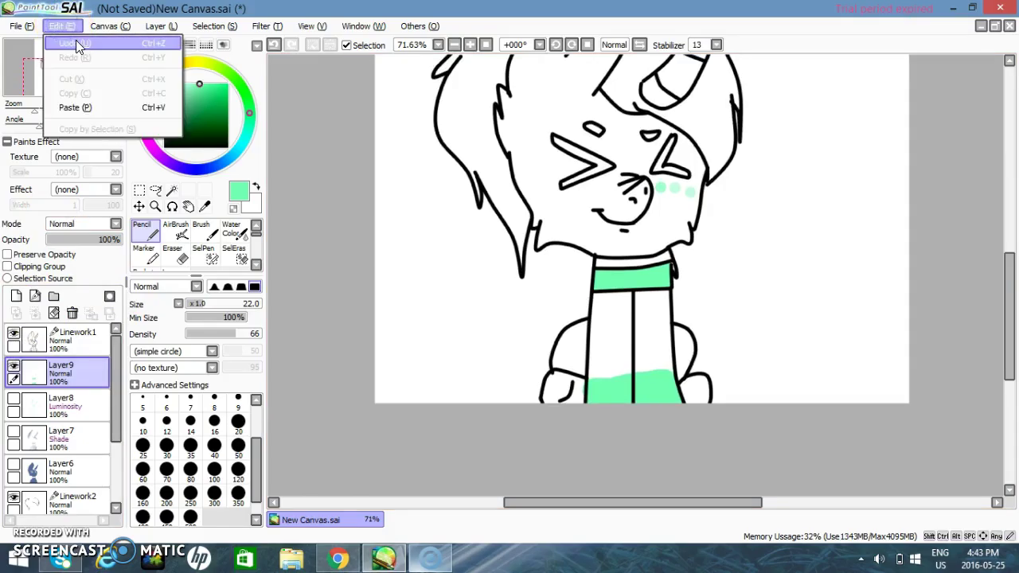
left_click(209, 425)
left_click(159, 213)
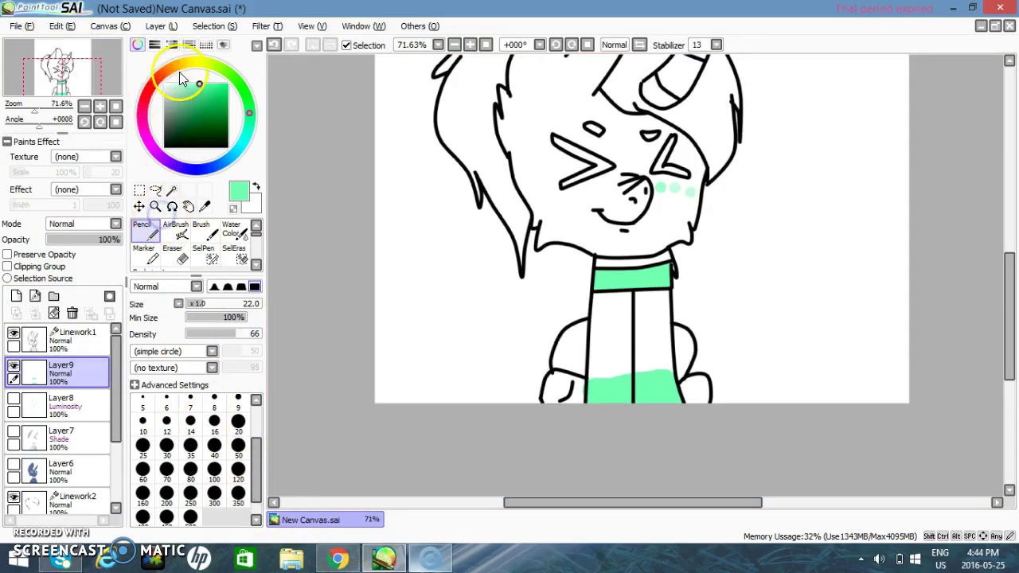
- Choose a bright yellow and select the insides of both squinting eyes with the Magic Wand
left_click_drag(179, 72, 195, 64)
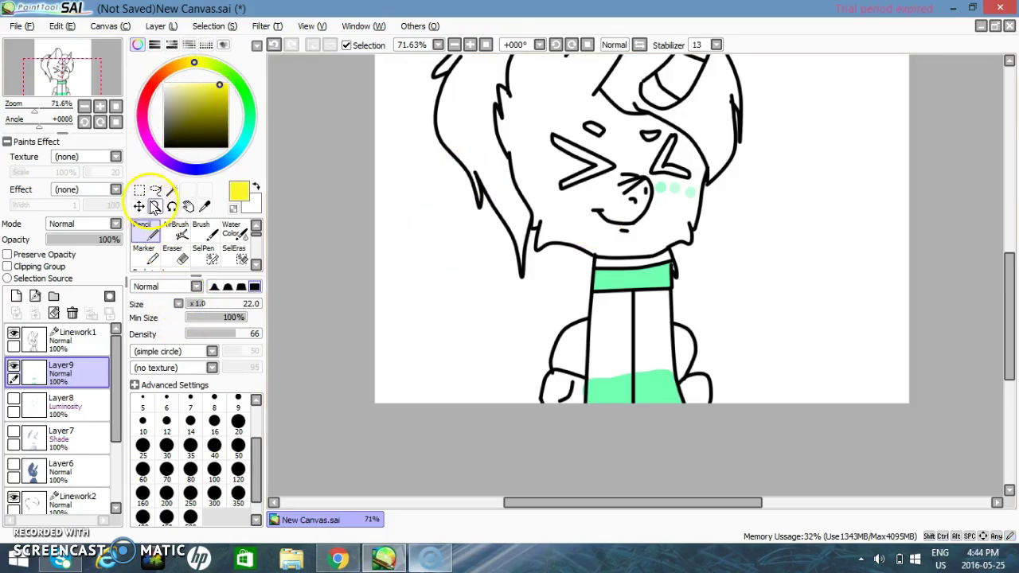
left_click(170, 188)
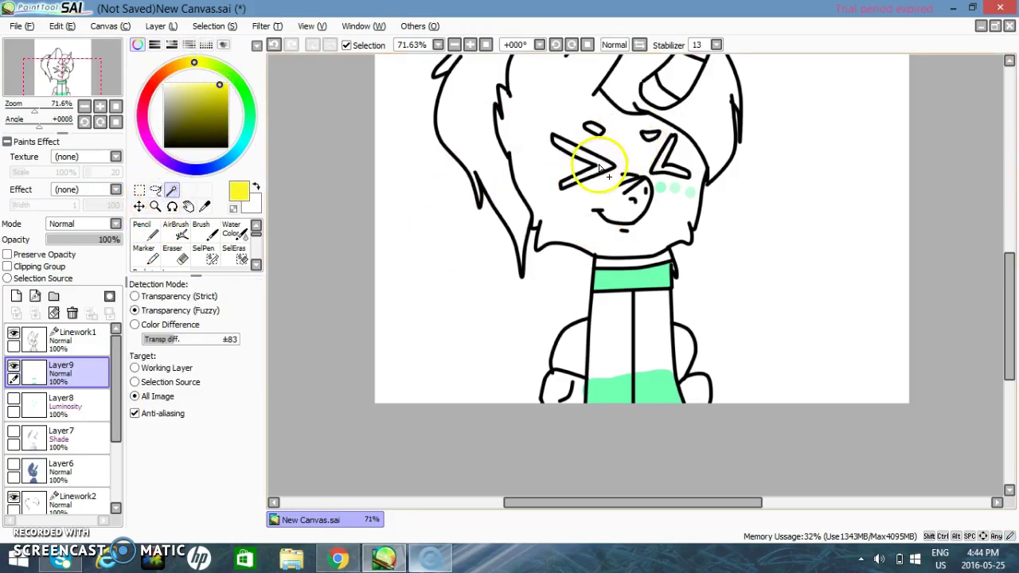
left_click(599, 162)
left_click(667, 170)
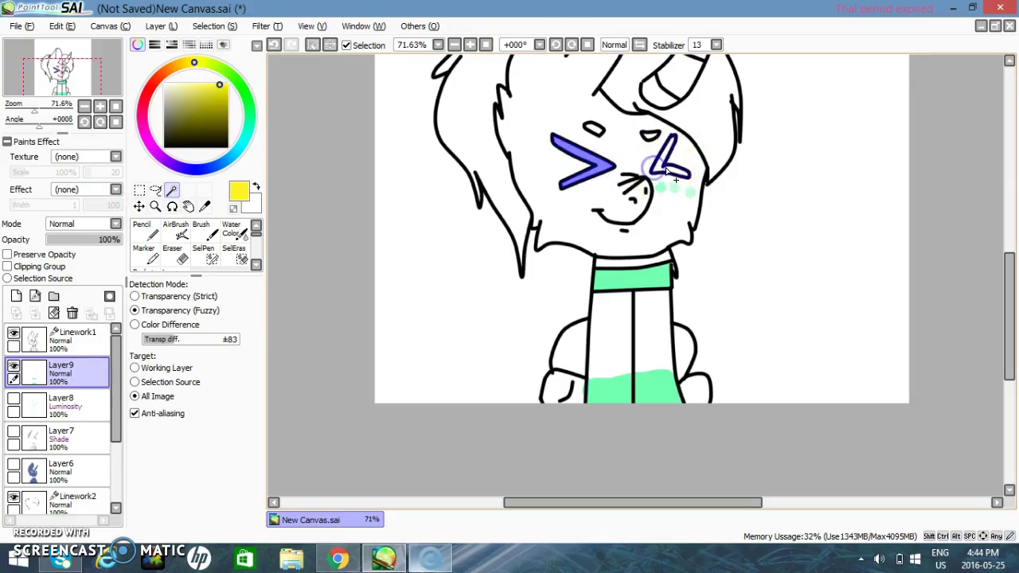
left_click(63, 25)
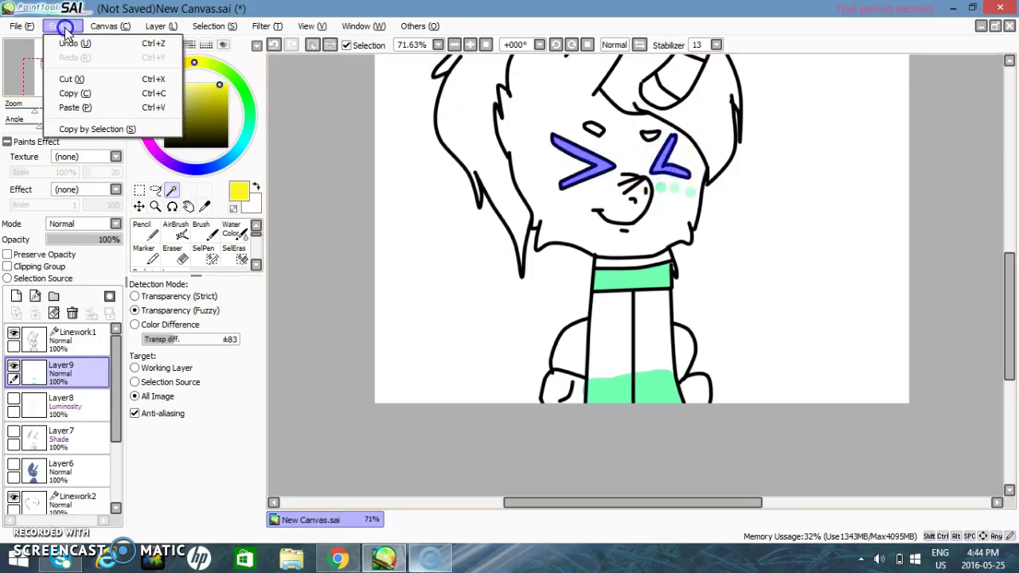
left_click(69, 42)
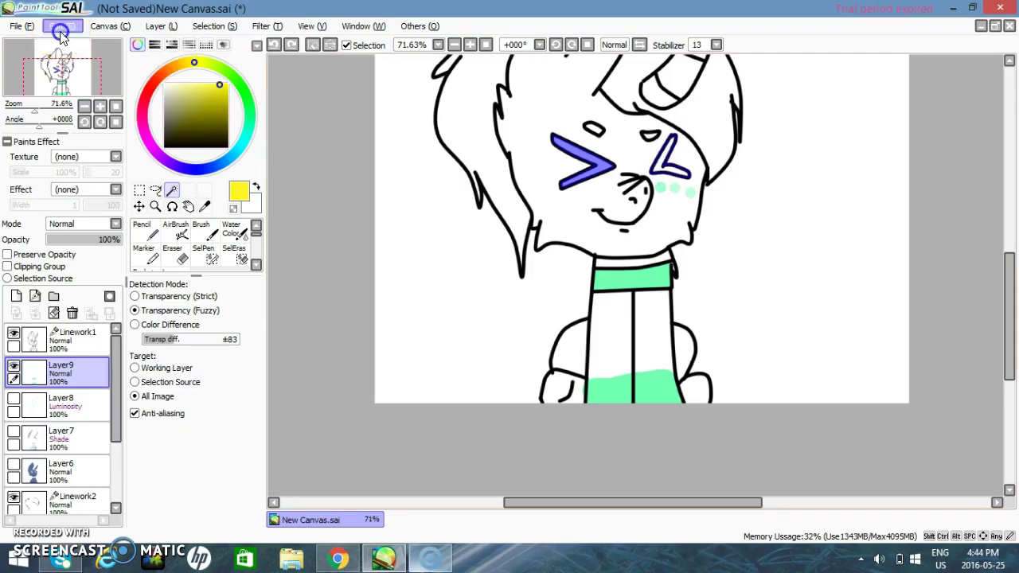
left_click(662, 167)
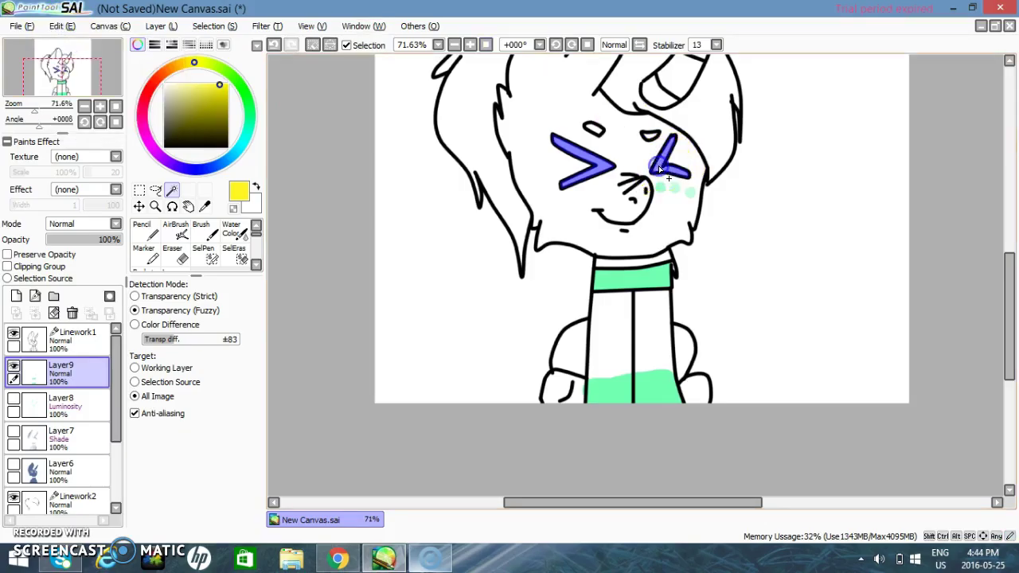
- Fill the selected eyes with yellow using the AirBrush at size 100, and shade their upper parts with a darker yellow
left_click(176, 231)
mouse_move(637, 136)
left_mouse_down()
mouse_move(522, 155)
mouse_move(507, 180)
mouse_move(538, 159)
left_mouse_up()
left_click_drag(227, 103, 222, 109)
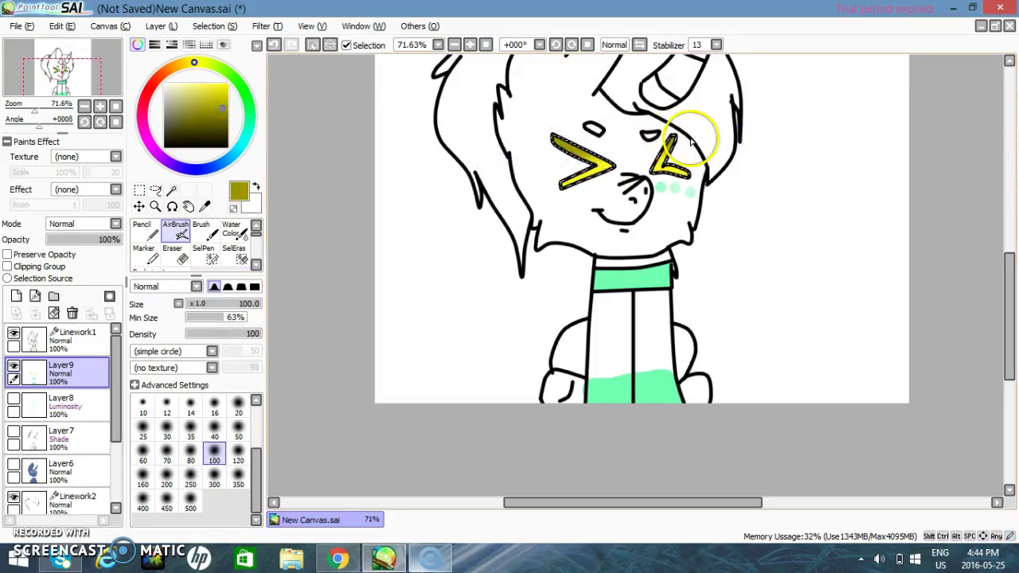
- Change the colour to white and set the Pencil size to 7
left_click_drag(194, 115, 162, 32)
left_click(148, 220)
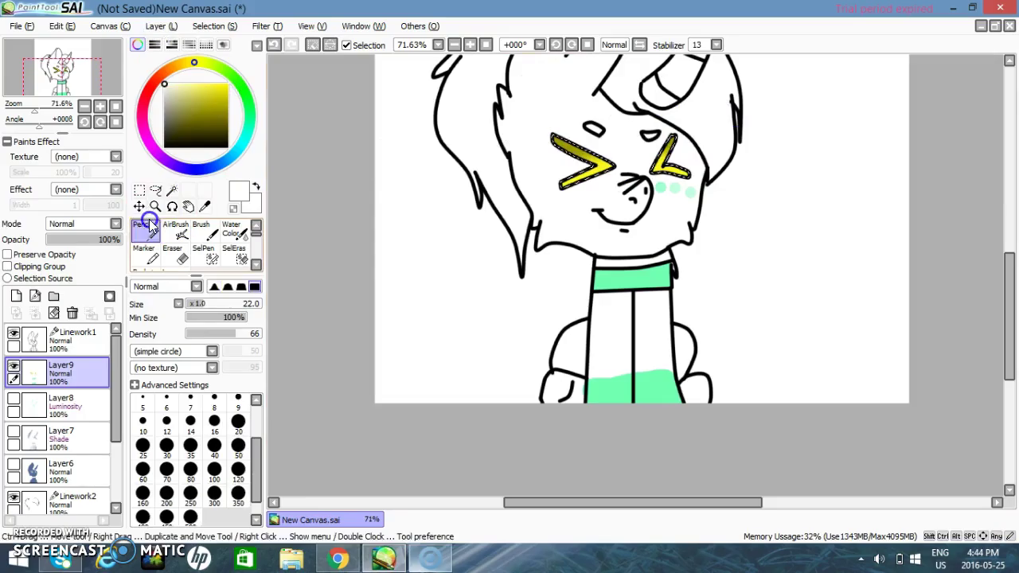
left_click(192, 304)
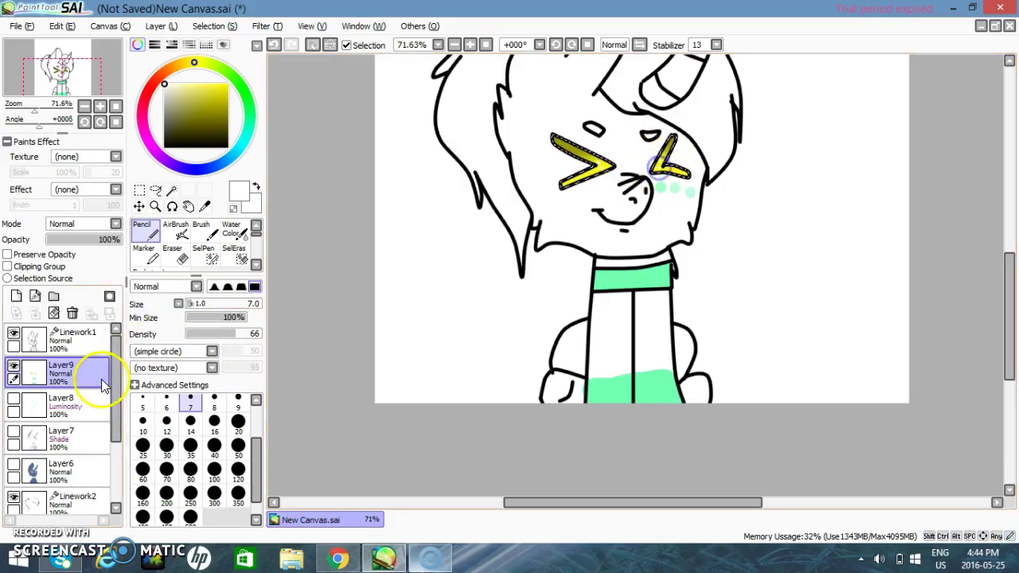
- Turn visibility back on for all the hidden colour and shading layers, from Layer8 down to Layer3
left_click(13, 432)
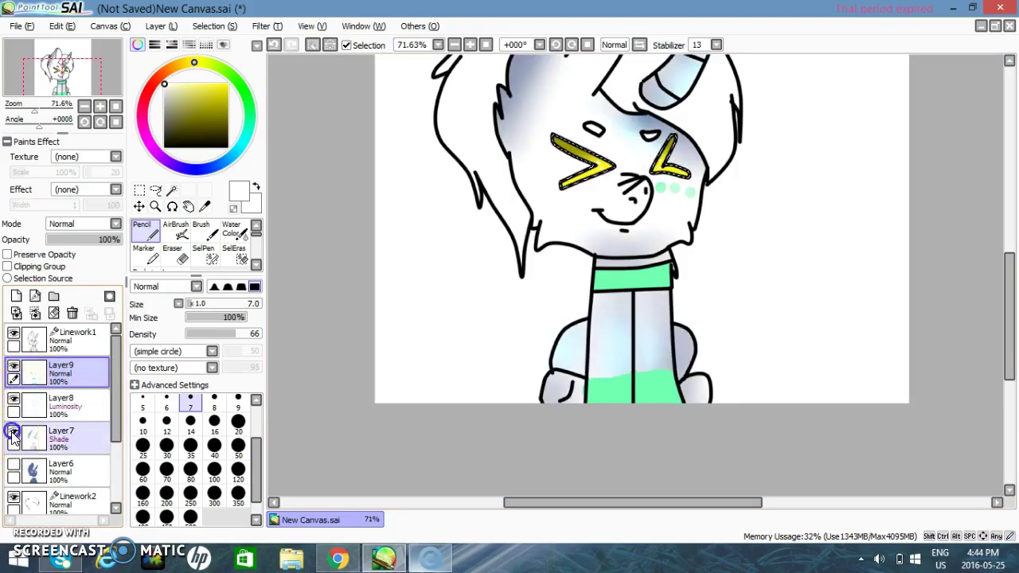
left_click(14, 464)
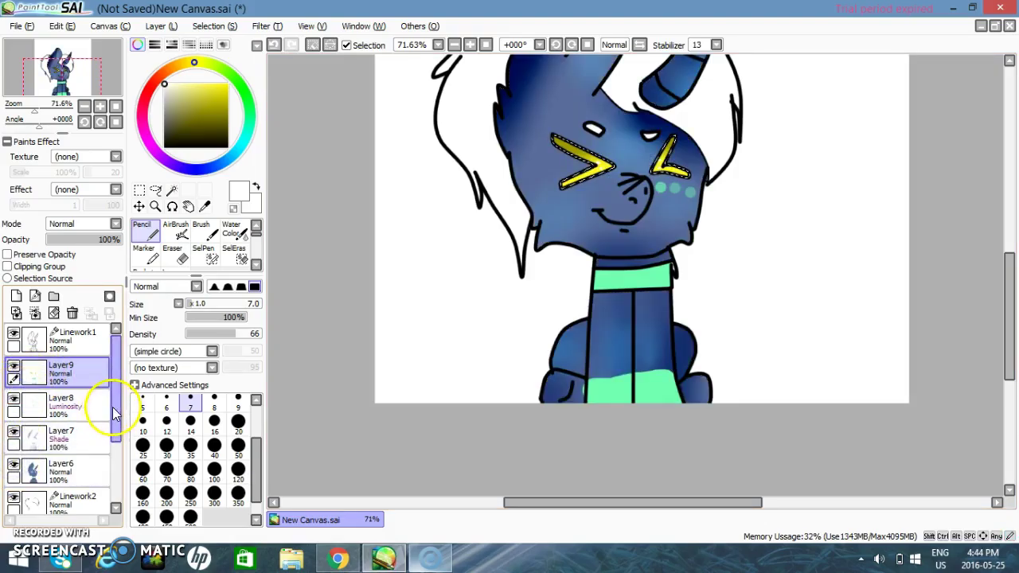
left_click_drag(113, 413, 114, 443)
left_click(32, 498)
left_click(14, 460)
left_click(14, 495)
left_click_drag(112, 452, 111, 471)
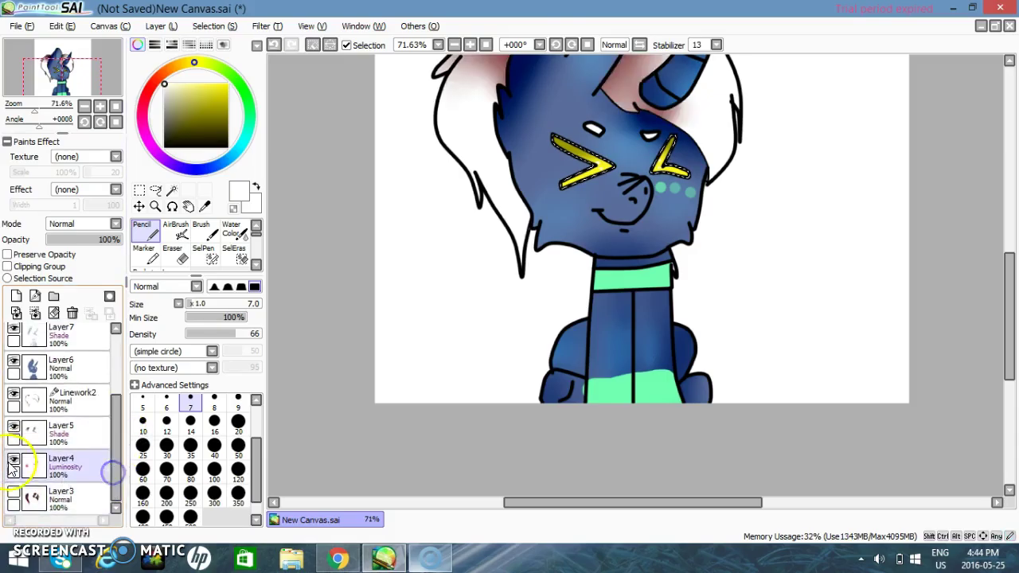
left_click(12, 495)
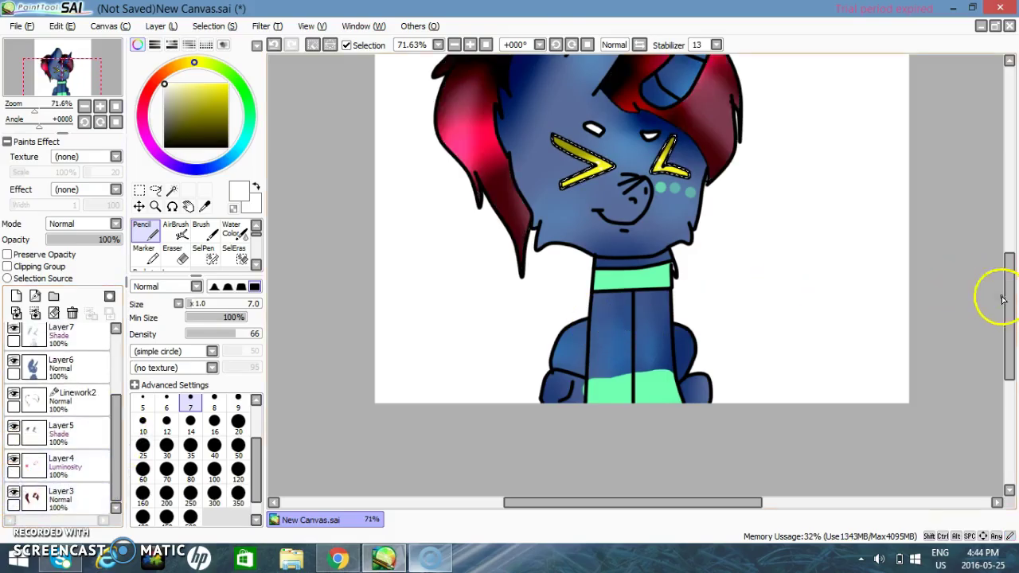
- Add a new layer above Linework1, clear the eye selection and choose a near-black colour for the Pencil
left_click_drag(1007, 311, 1015, 275)
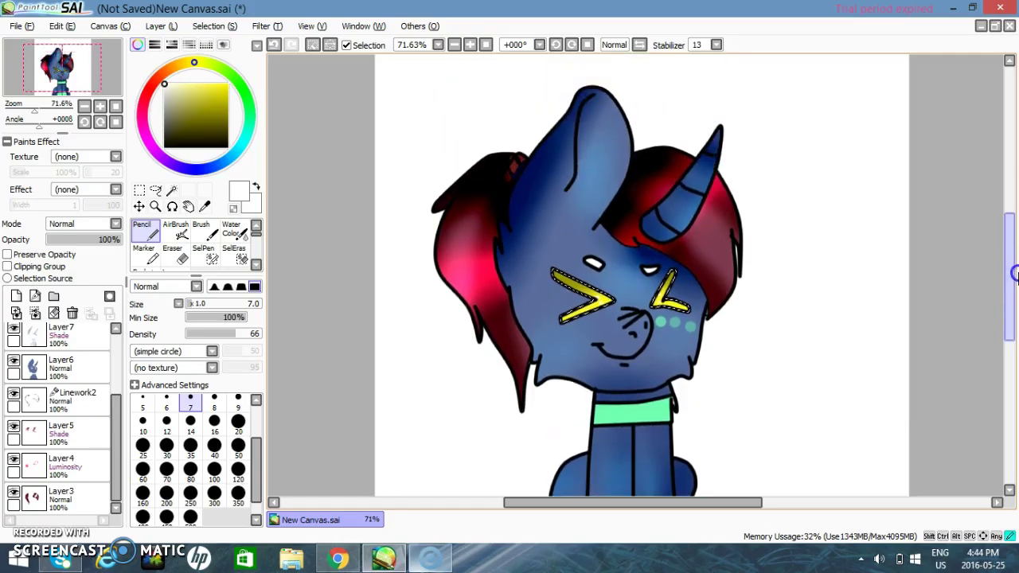
left_click_drag(116, 463, 137, 310)
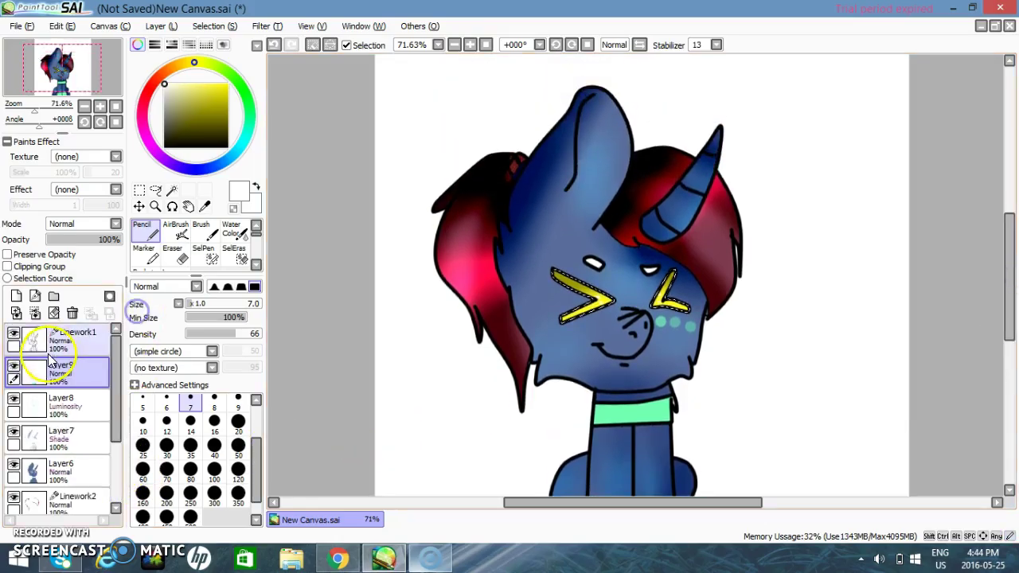
left_click(16, 295)
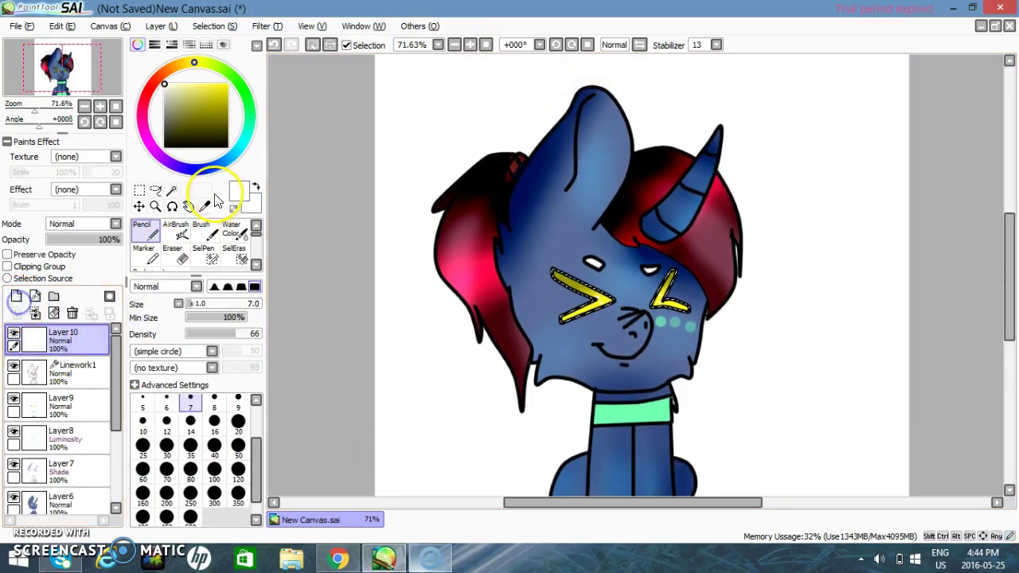
left_click(140, 190)
left_click(148, 240)
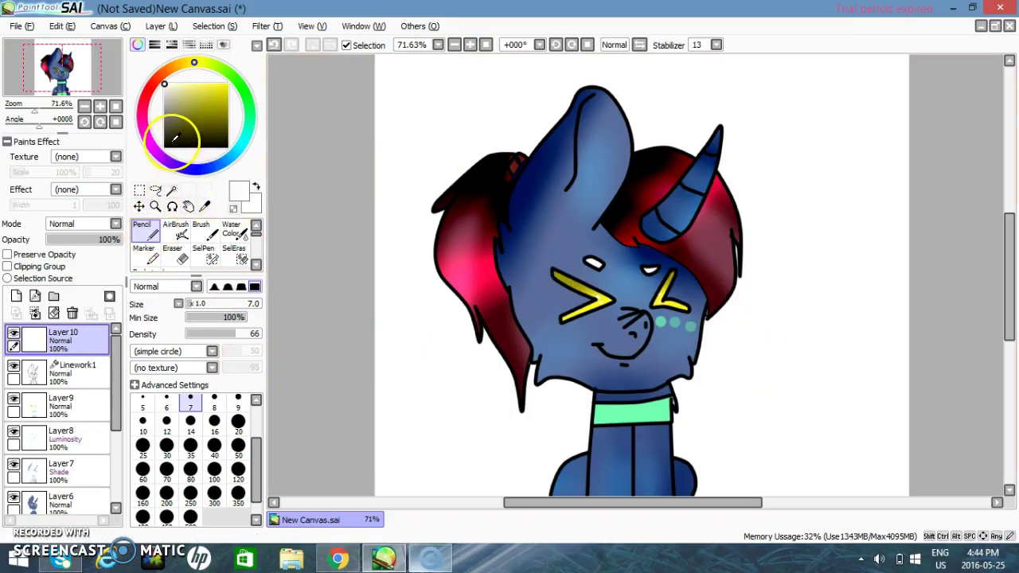
mouse_move(716, 382)
left_mouse_down()
mouse_move(744, 314)
mouse_move(762, 386)
mouse_move(779, 338)
mouse_move(767, 307)
left_mouse_up()
left_click_drag(732, 366, 744, 362)
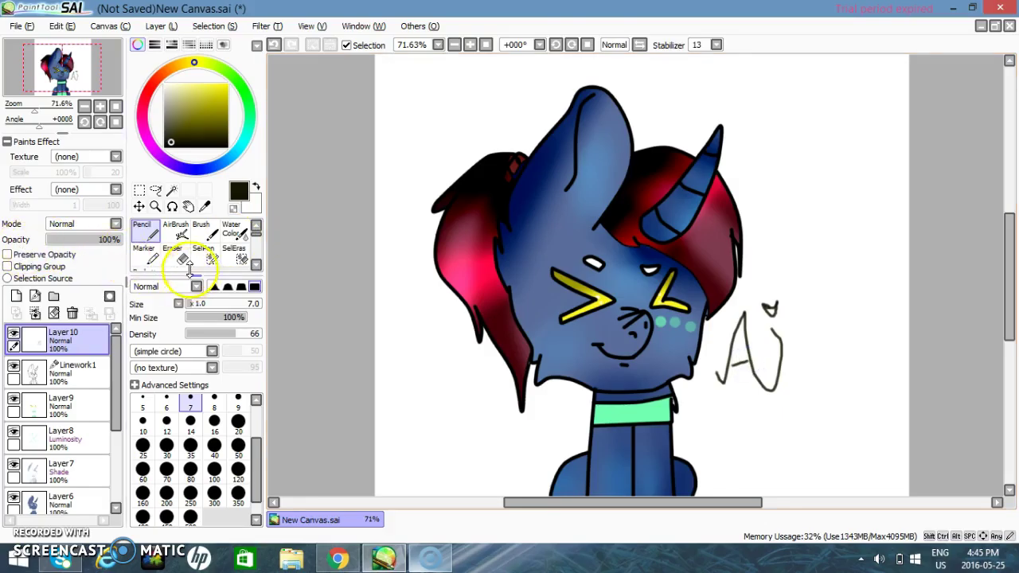
left_click(173, 253)
mouse_move(709, 391)
left_mouse_down()
mouse_move(764, 273)
mouse_move(812, 295)
mouse_move(791, 371)
left_mouse_up()
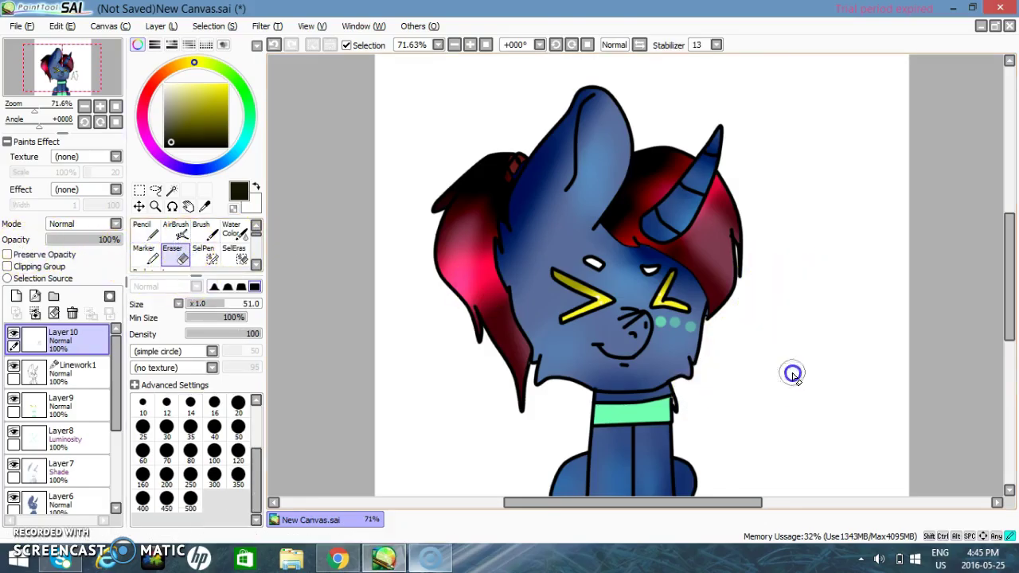
- Set the Pencil size to 20 and handwrite a near-black signature with a heart-shaped dot beside the character's chin
left_click(145, 232)
left_click(201, 305)
left_click_drag(737, 379, 758, 360)
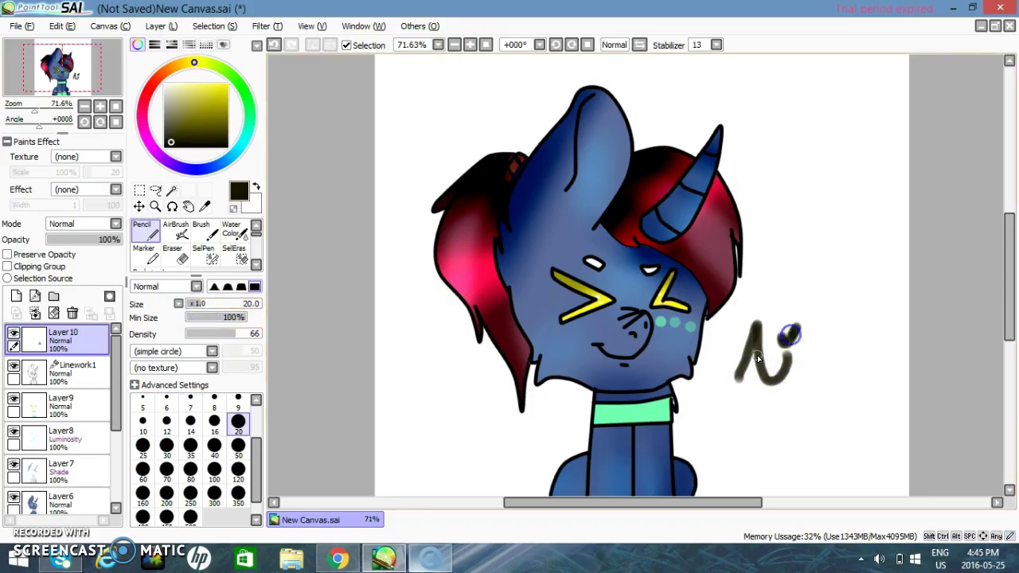
left_click_drag(749, 367, 763, 363)
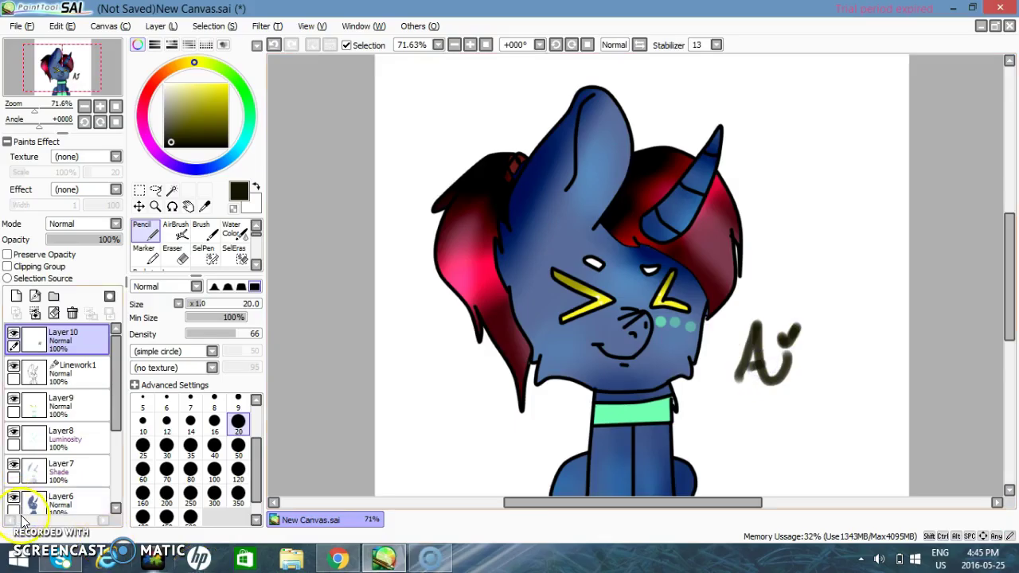